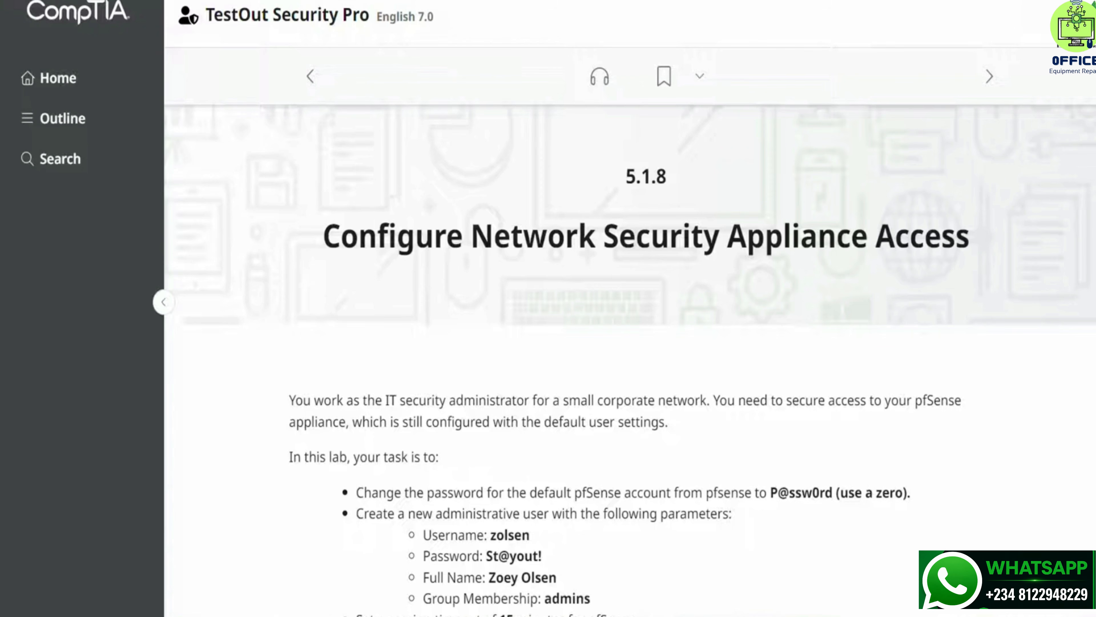
# Step: Review the 5.1.8 lab tasks and start the Configure Network Security Appliance Access lab
pyautogui.scroll(-7, 933, 343)
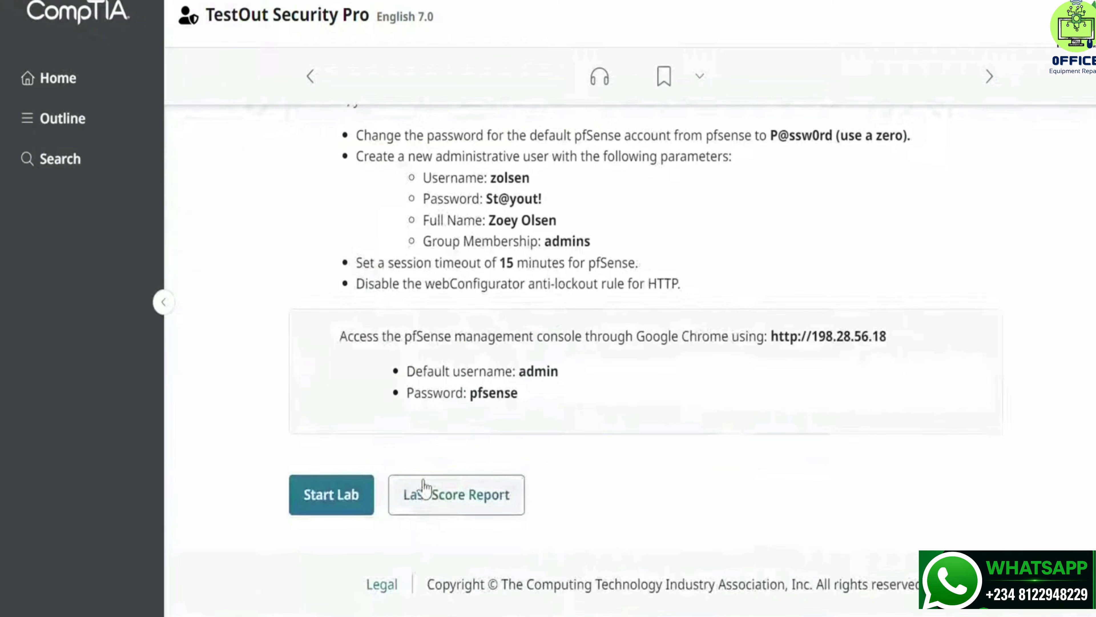
pyautogui.click(352, 492)
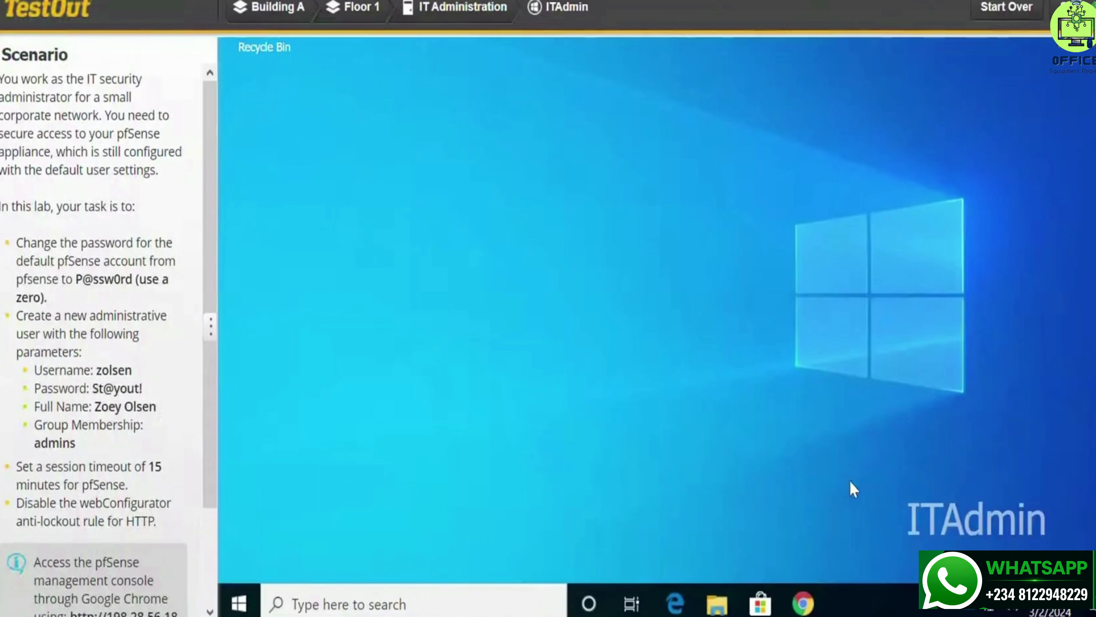
# Step: Open Chrome maximized with an empty address bar
pyautogui.click(803, 601)
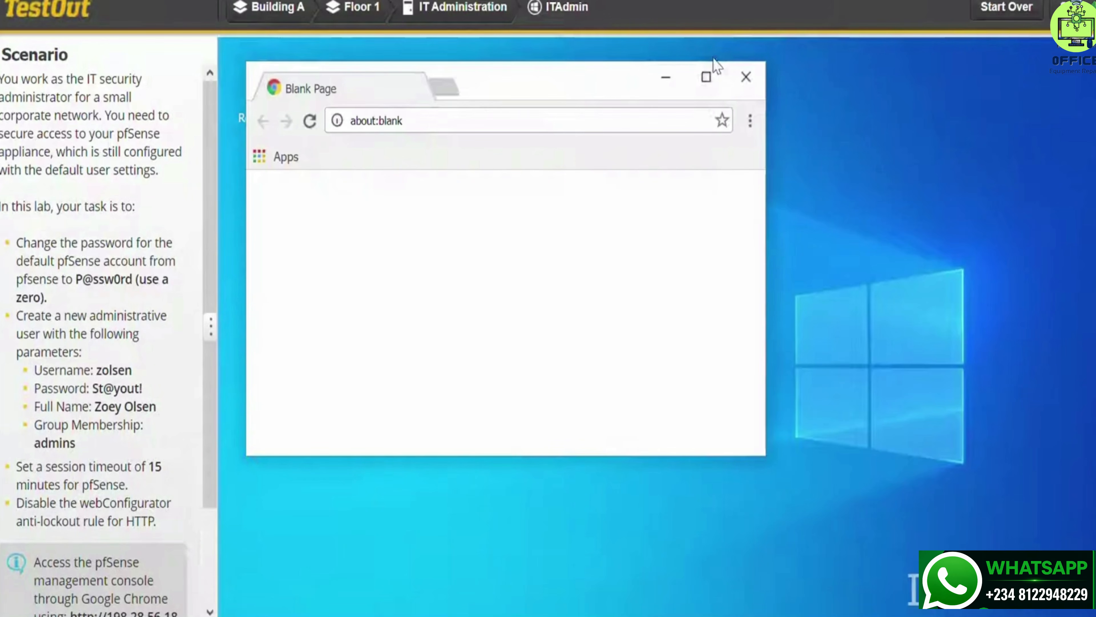
pyautogui.click(706, 77)
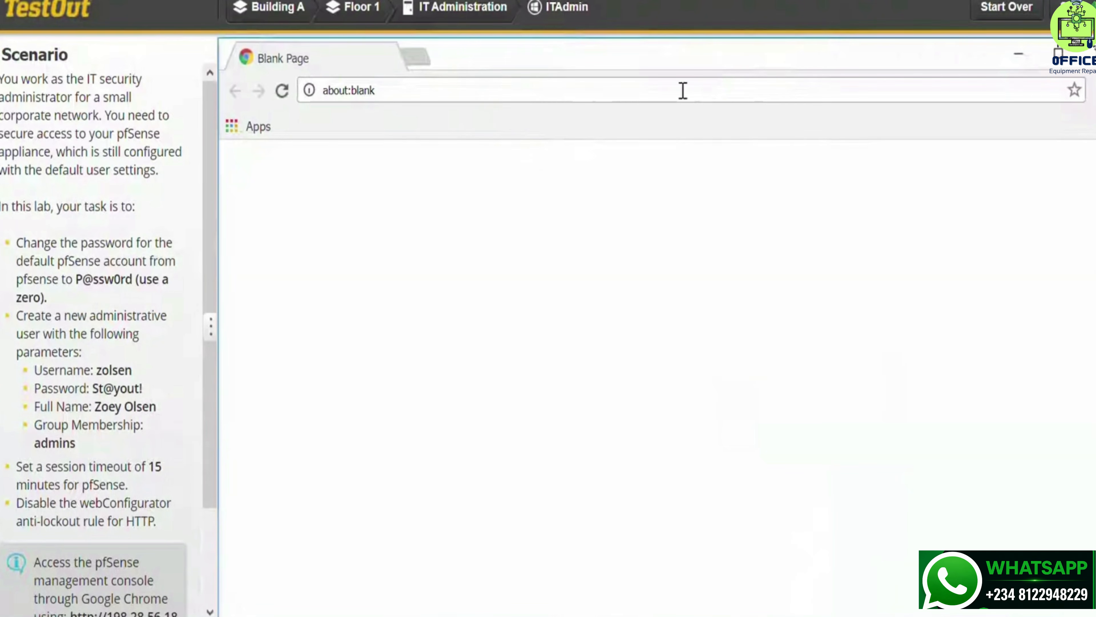
pyautogui.click(654, 95)
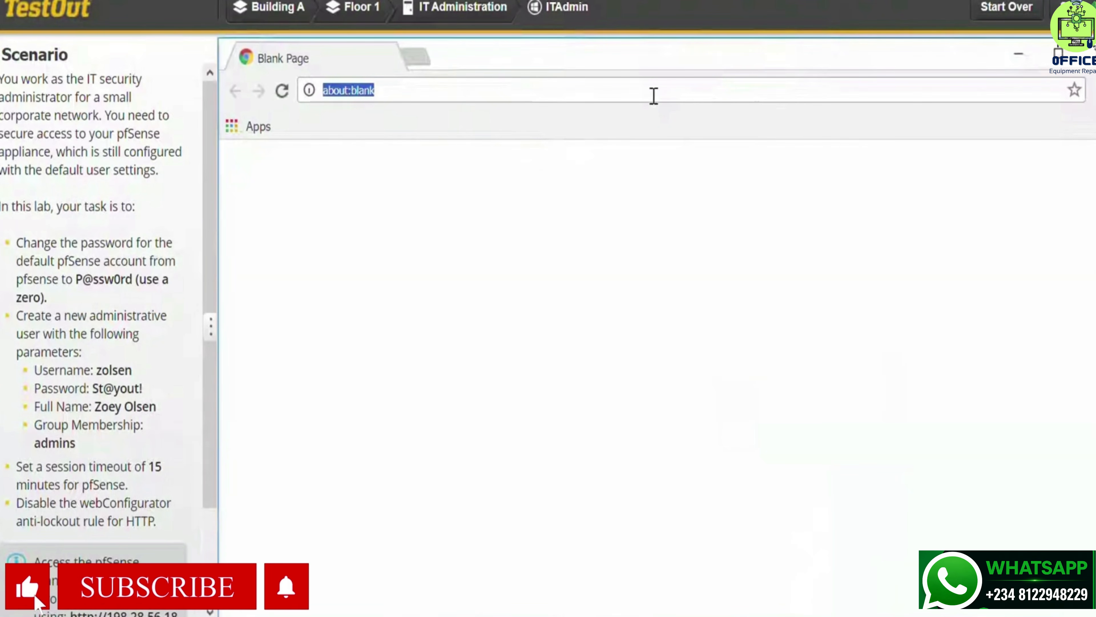
pyautogui.press('BackSpace')
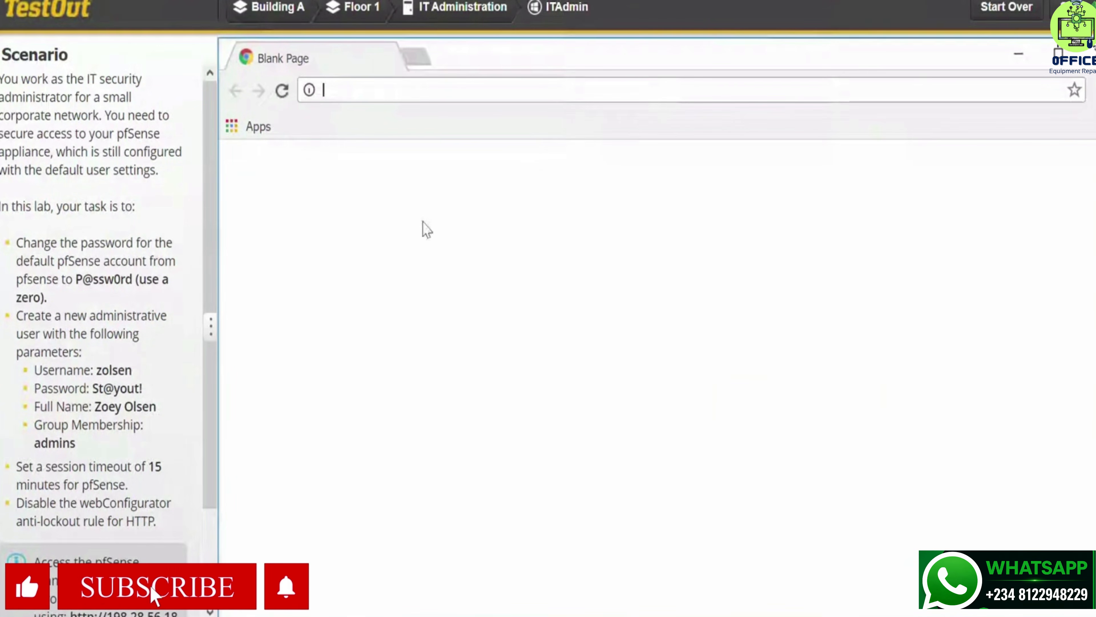
pyautogui.scroll(-3, 134, 408)
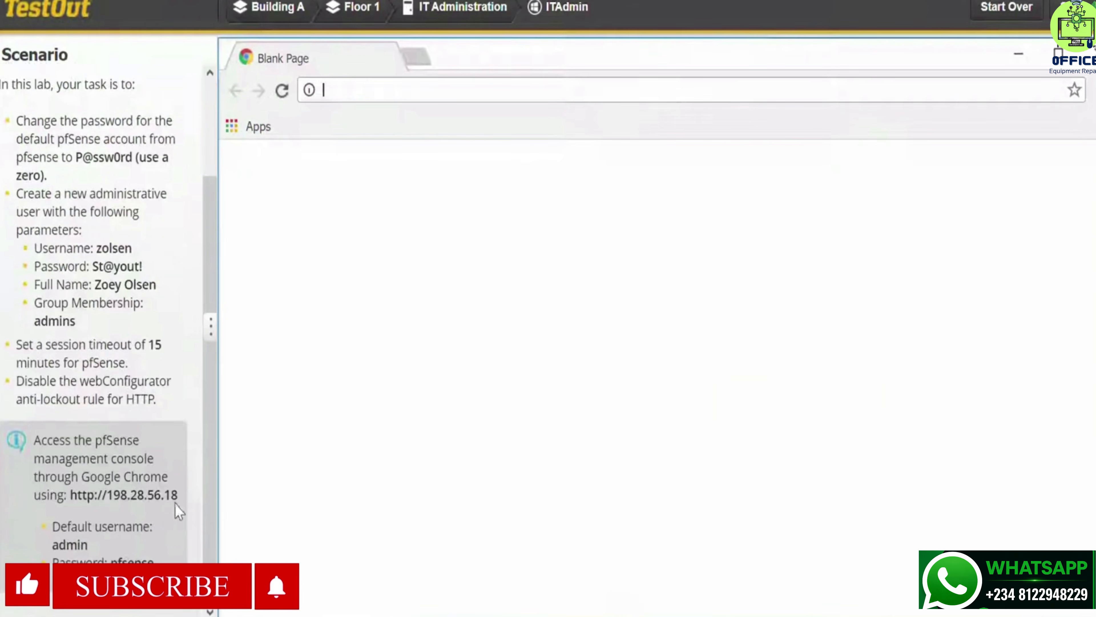
pyautogui.moveTo(178, 495); pyautogui.dragTo(70, 504)
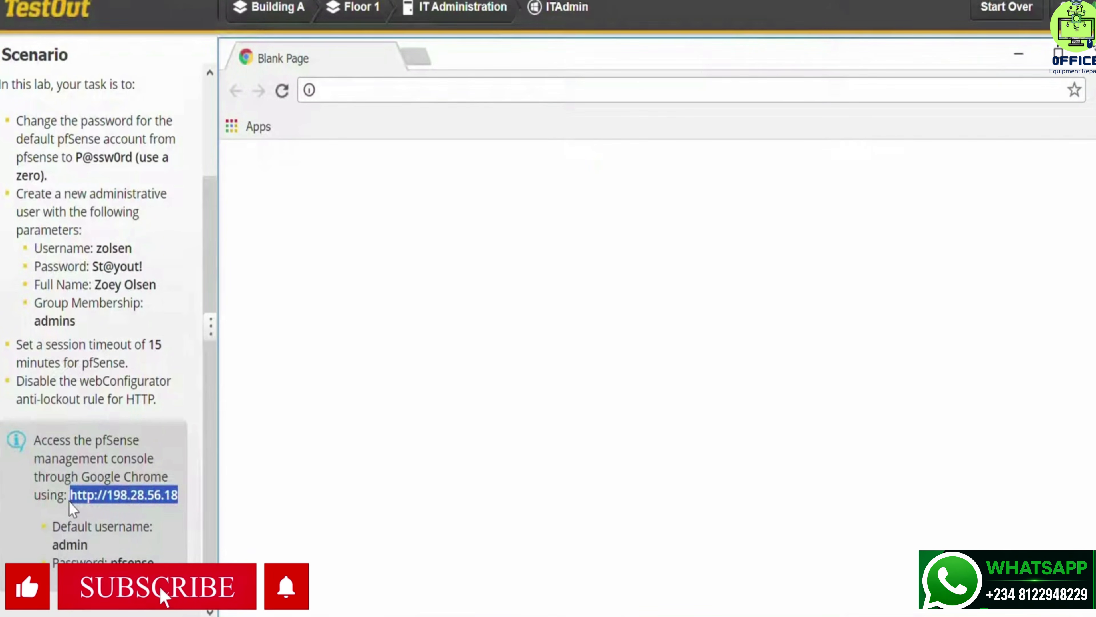
pyautogui.hotkey('ctrl', 'c')
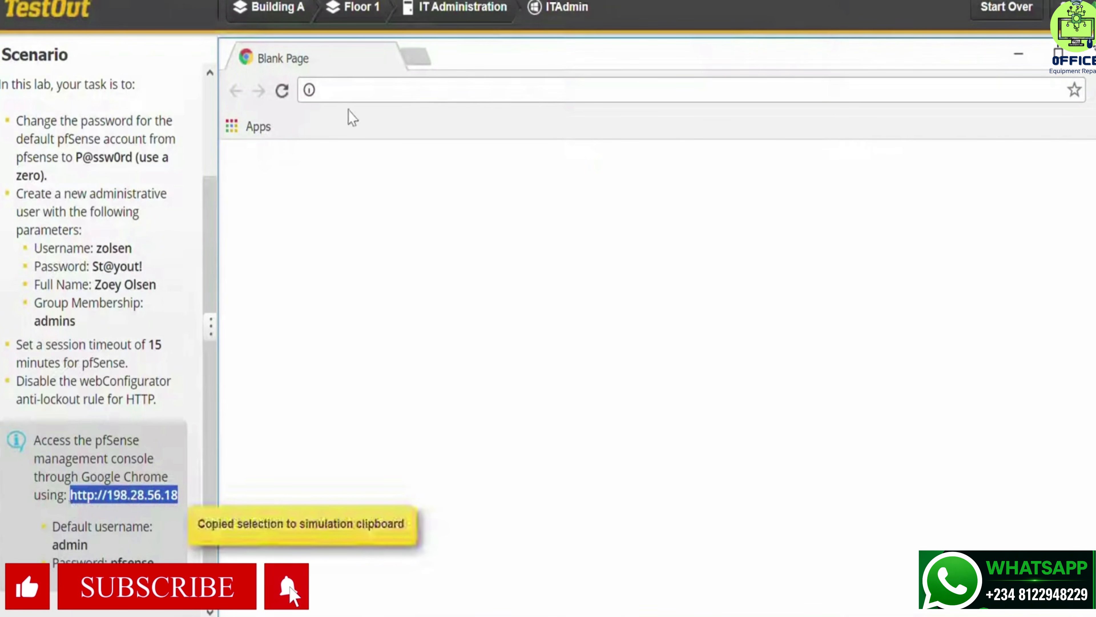
pyautogui.click(365, 88)
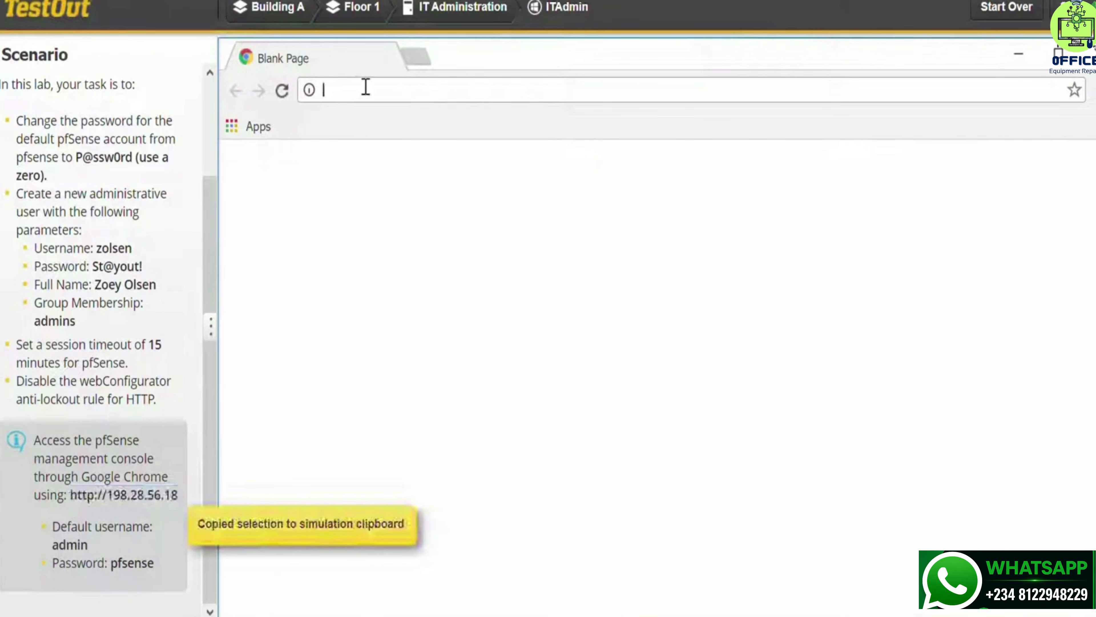
pyautogui.hotkey('ctrl', 'v')
pyautogui.press('Return')
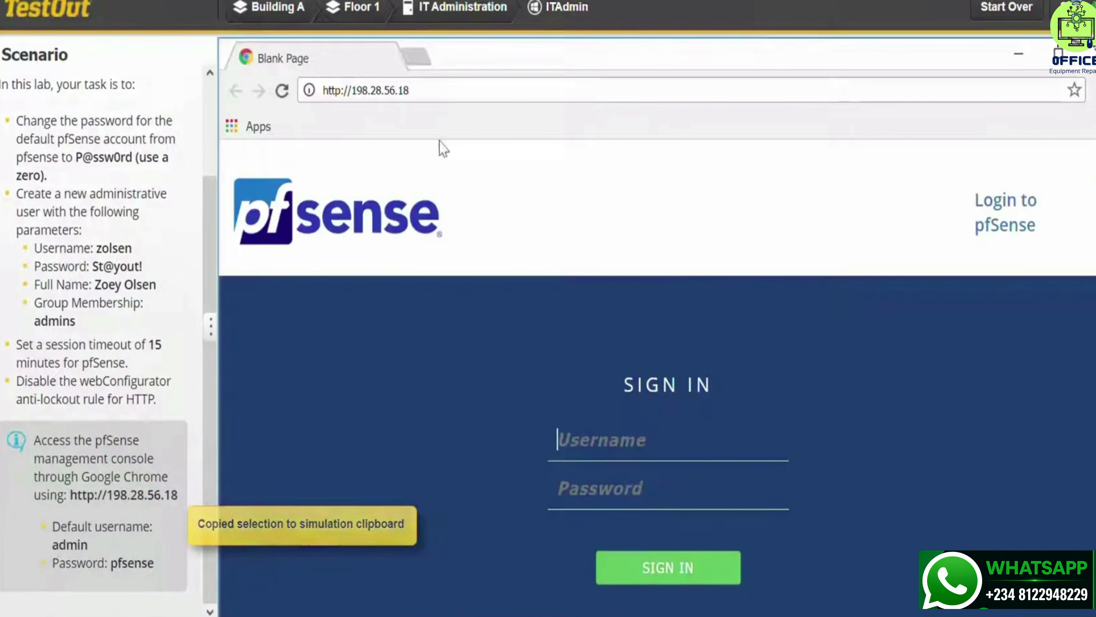
# Step: Sign in to pfSense as admin using the scenario's default password
pyautogui.scroll(-2, 724, 331)
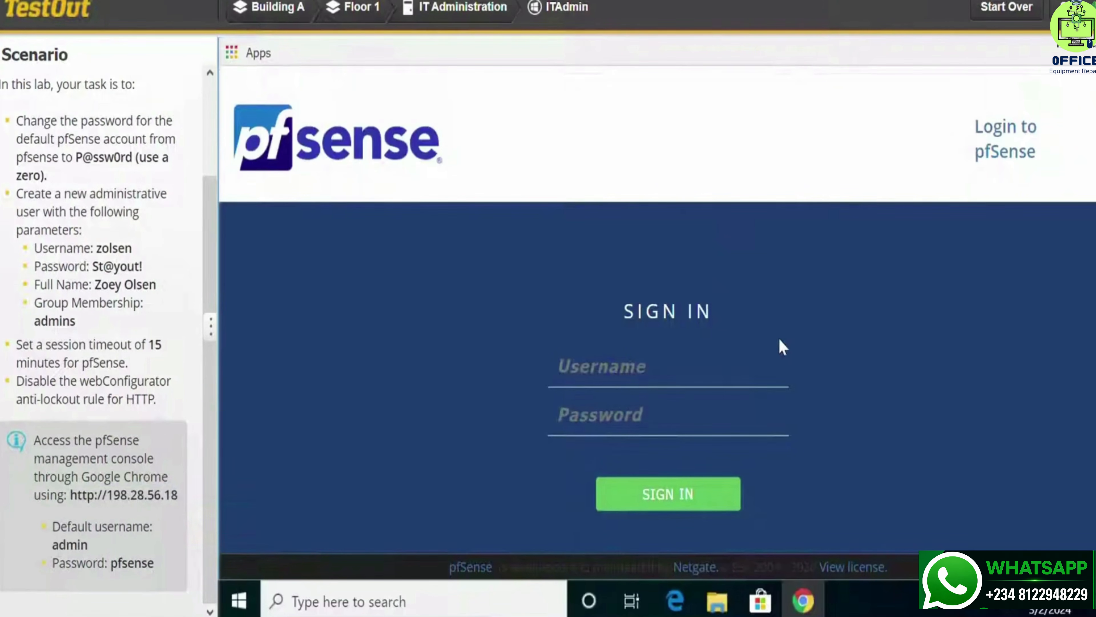
pyautogui.write('ad')
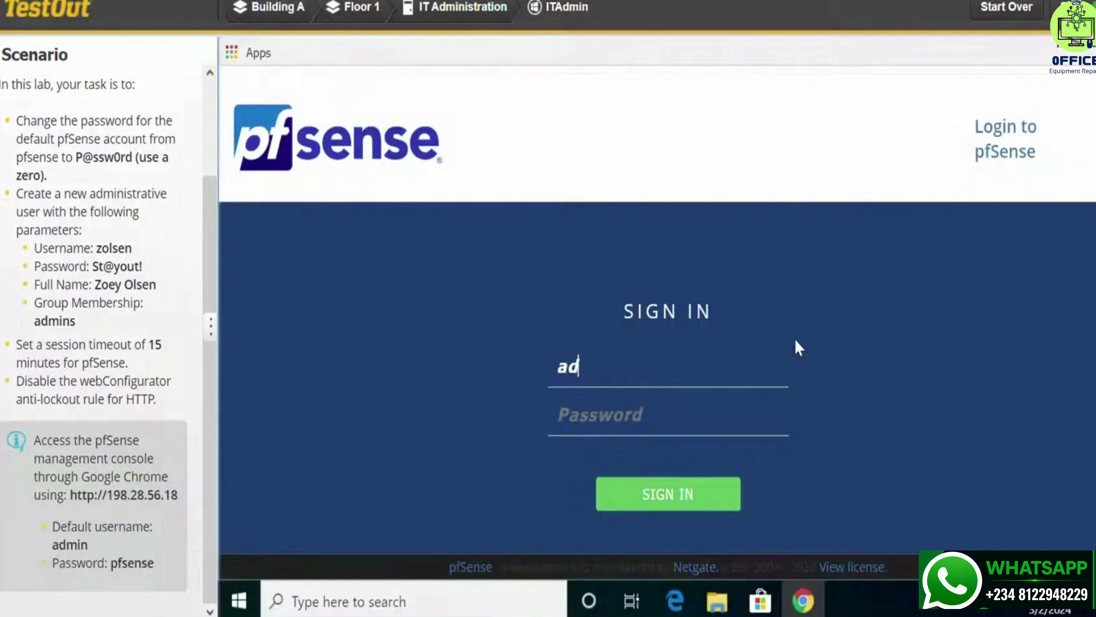
pyautogui.write('min')
pyautogui.moveTo(154, 572); pyautogui.dragTo(111, 569)
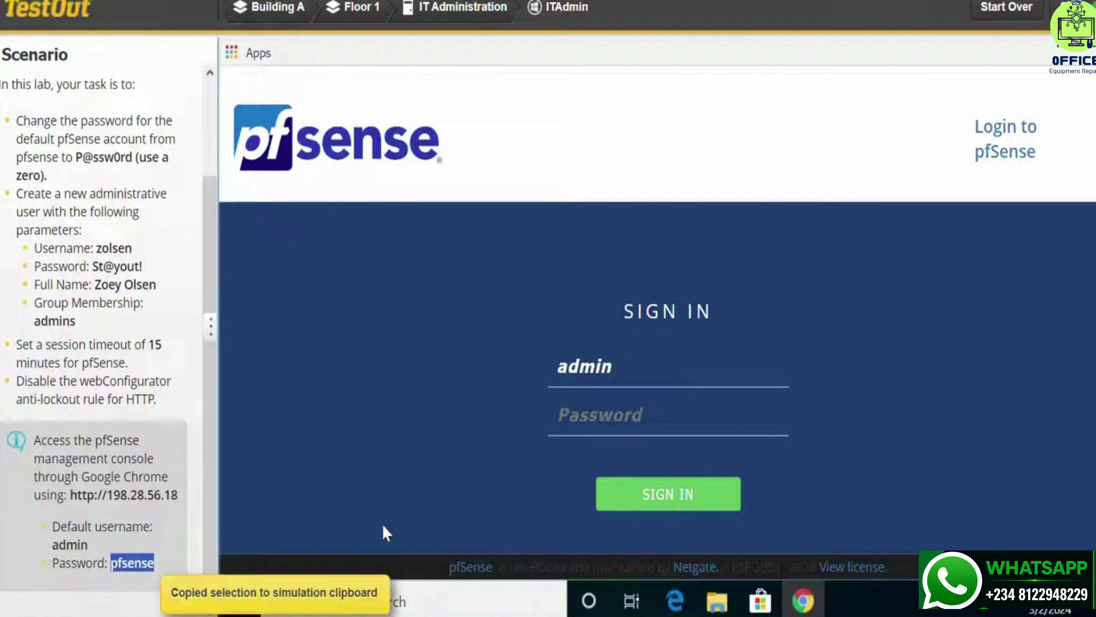
pyautogui.click(642, 410)
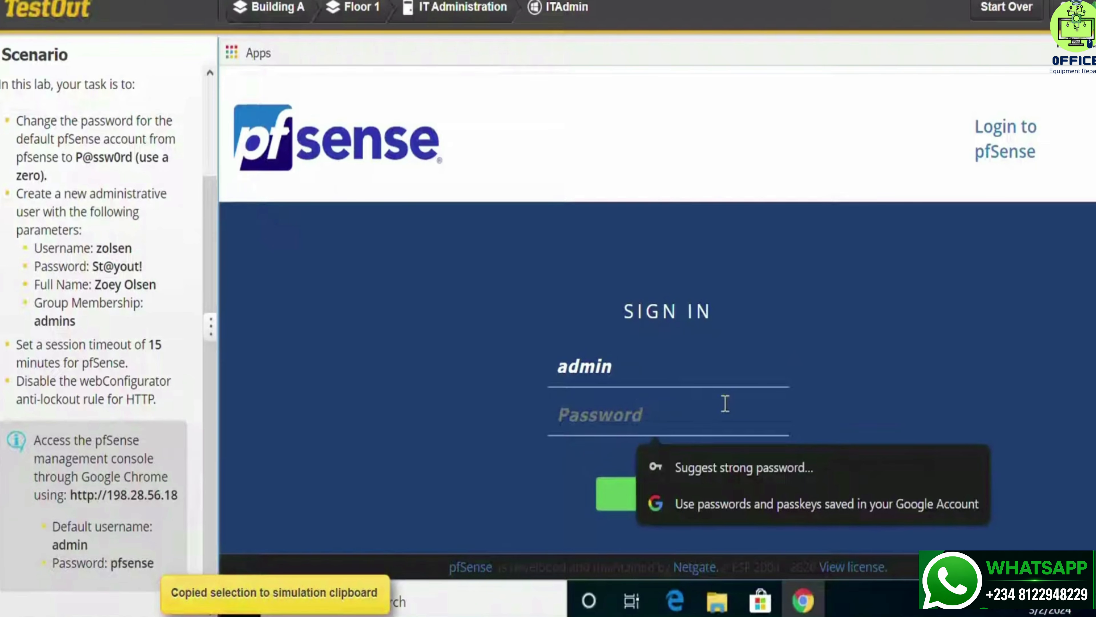
pyautogui.write('pfsense')
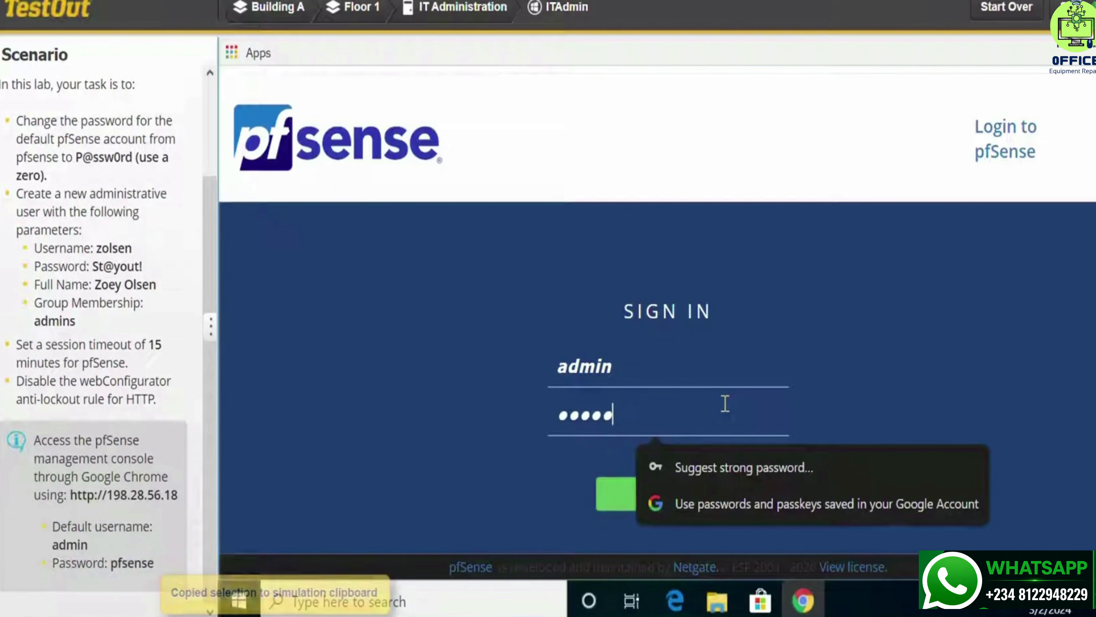
pyautogui.press('Return')
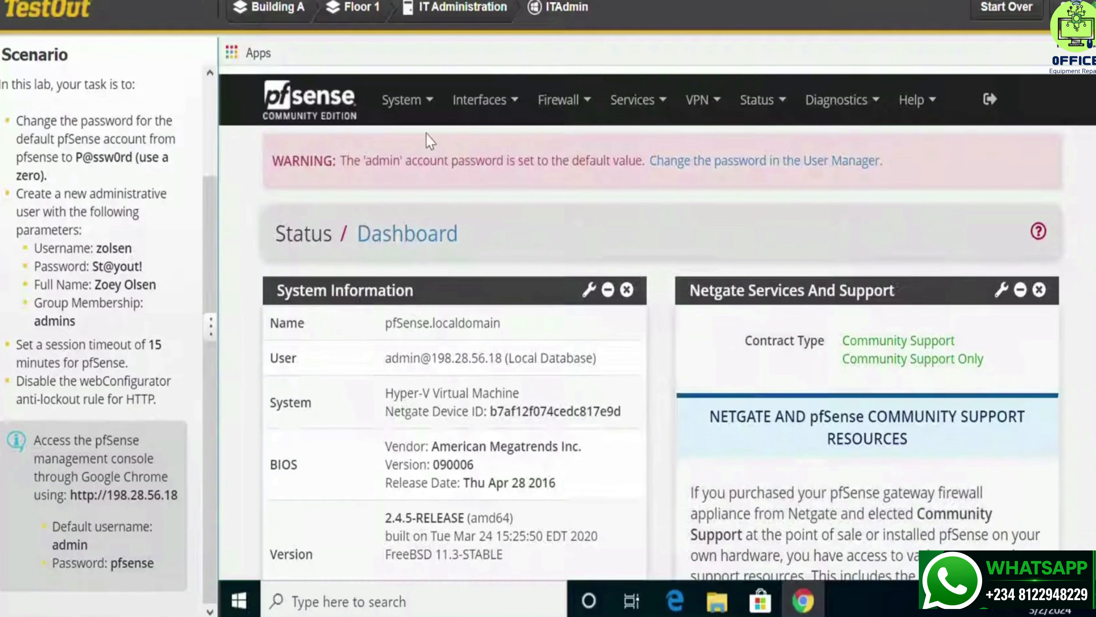
# Step: Open the admin account in System > User Manager and clear its password
pyautogui.click(416, 103)
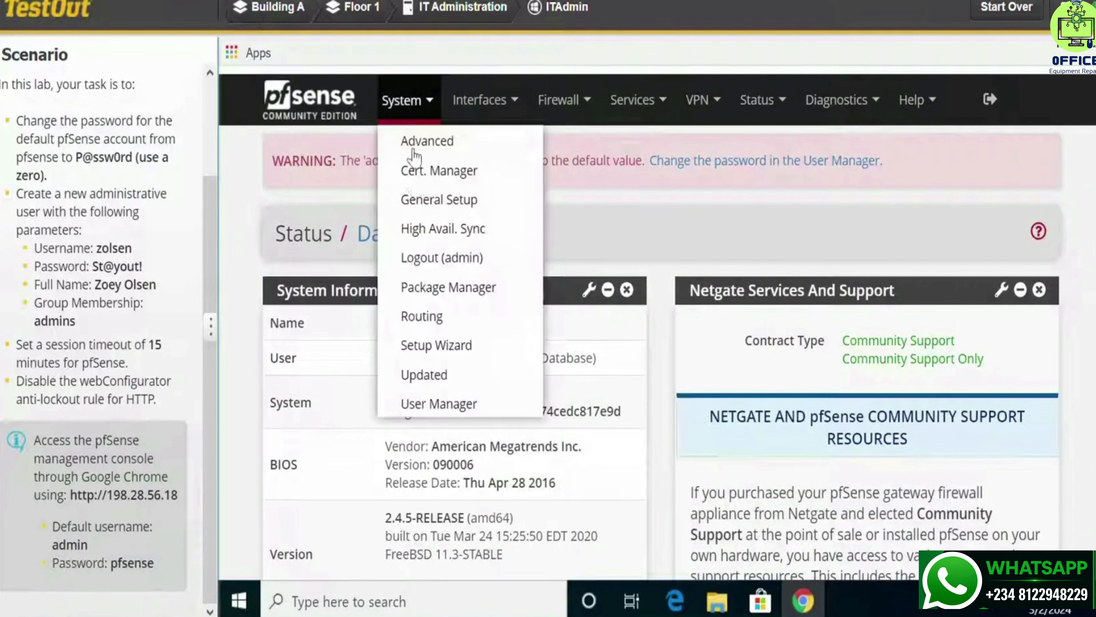
pyautogui.click(440, 405)
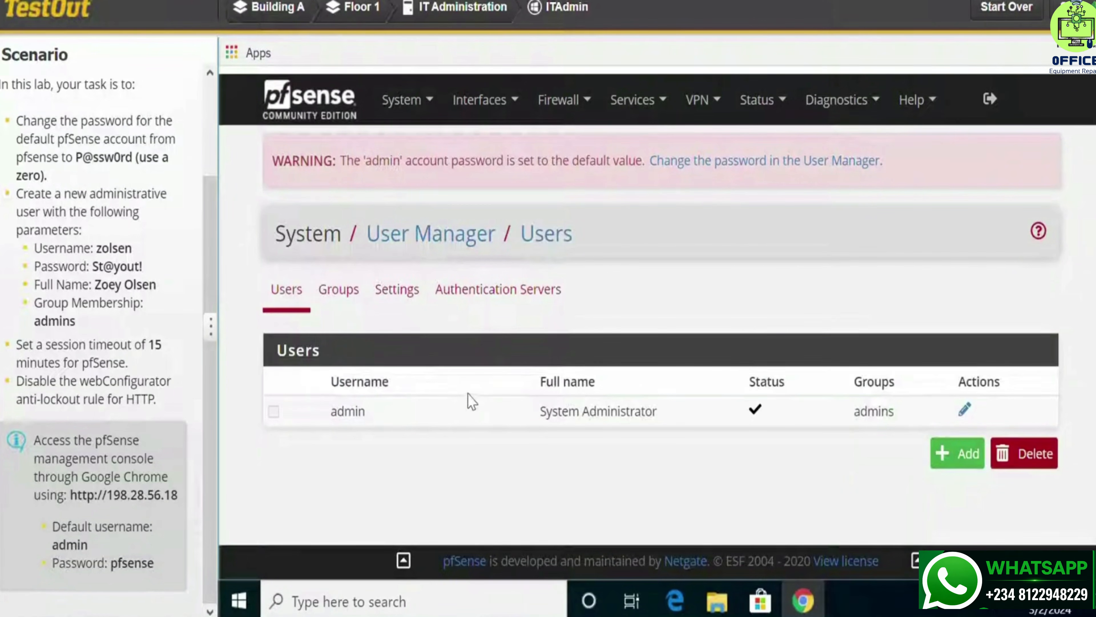
pyautogui.click(964, 414)
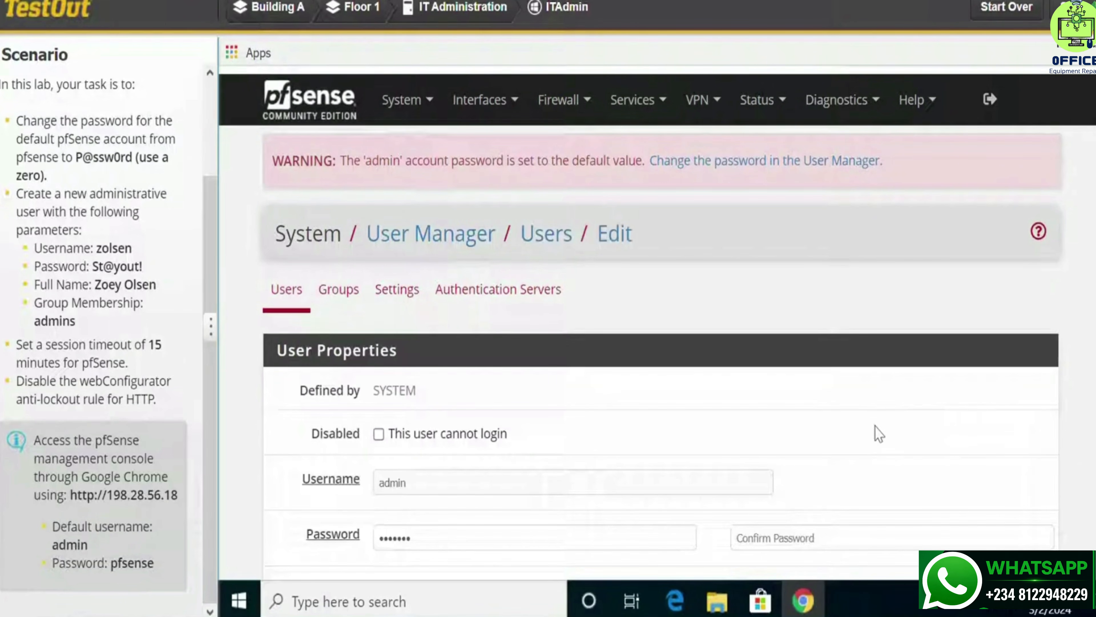
pyautogui.scroll(-5, 712, 438)
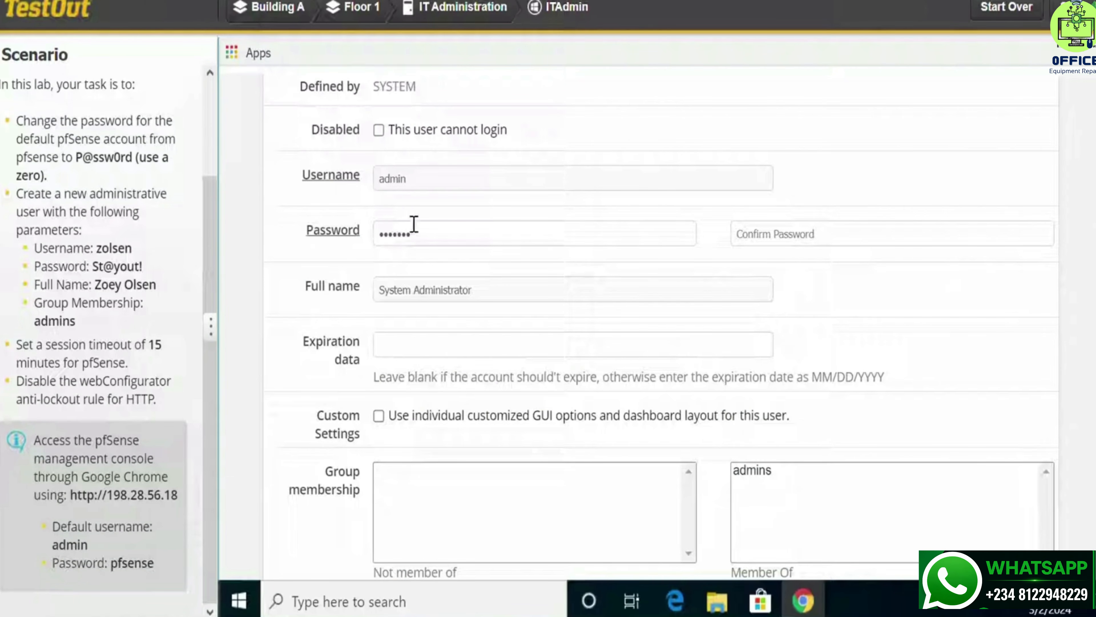
pyautogui.moveTo(406, 235); pyautogui.dragTo(306, 238)
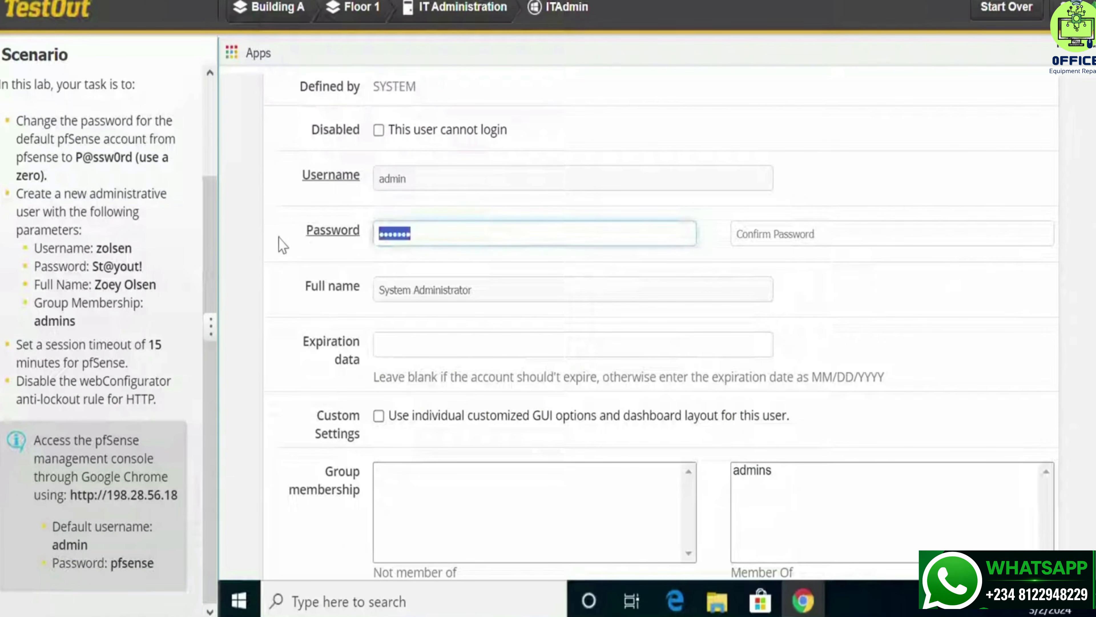
pyautogui.press('BackSpace')
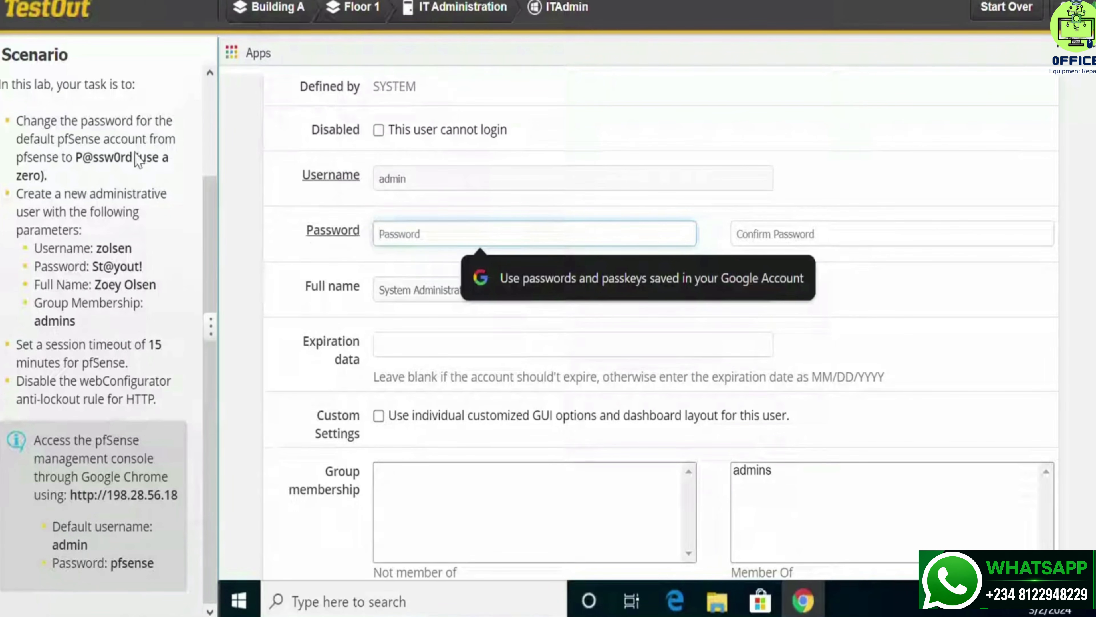
# Step: Enter the scenario's new admin password in both password fields and save
pyautogui.moveTo(133, 158); pyautogui.dragTo(87, 168)
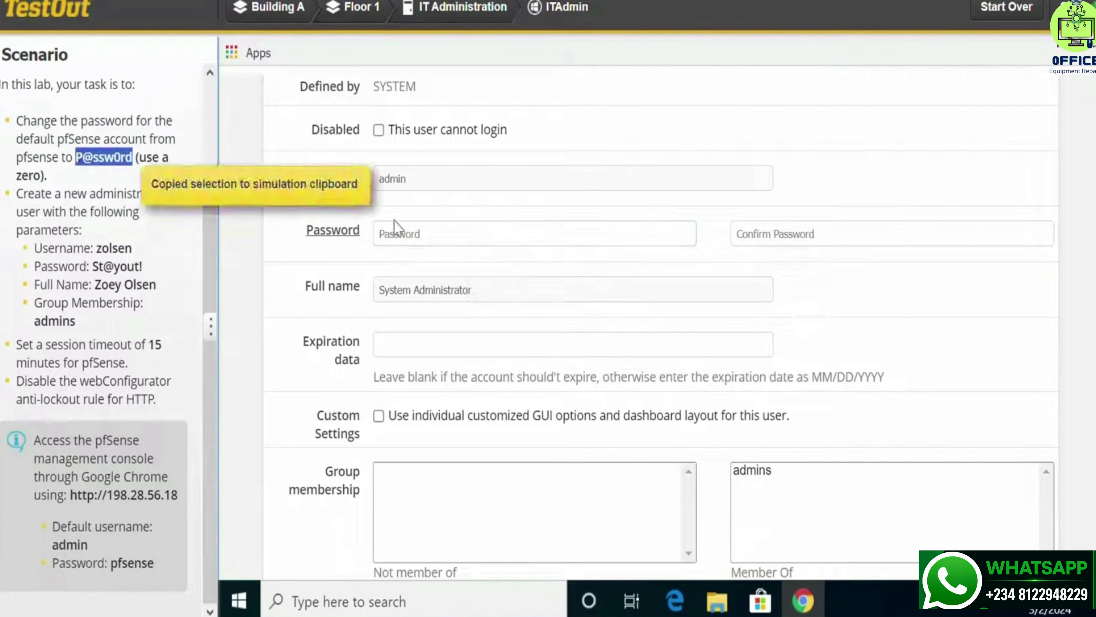
pyautogui.click(457, 242)
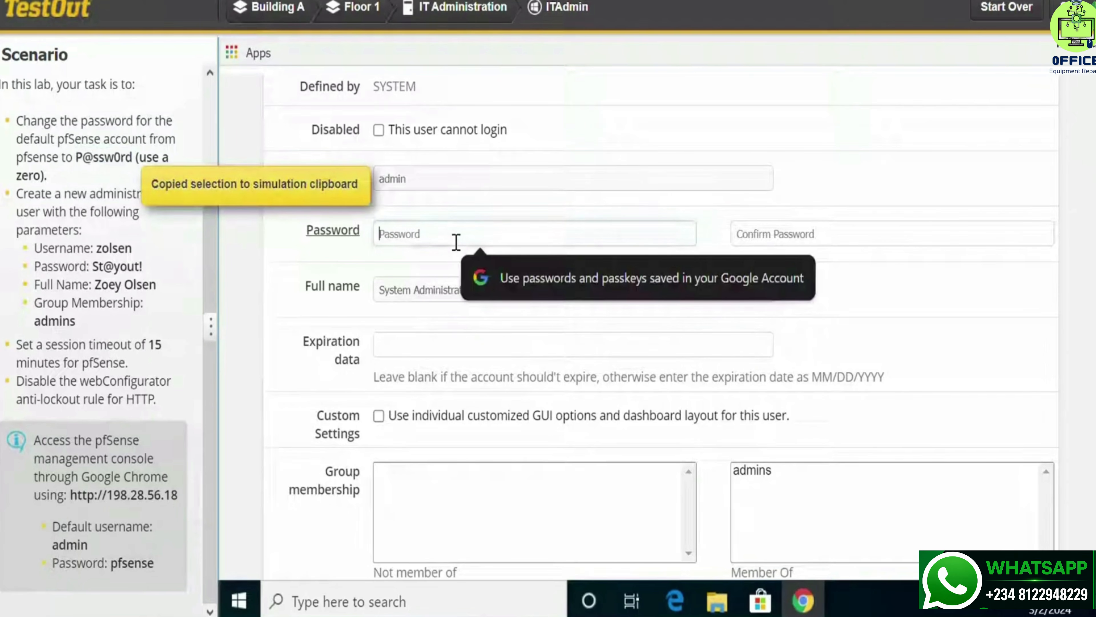
pyautogui.hotkey('ctrl', 'v')
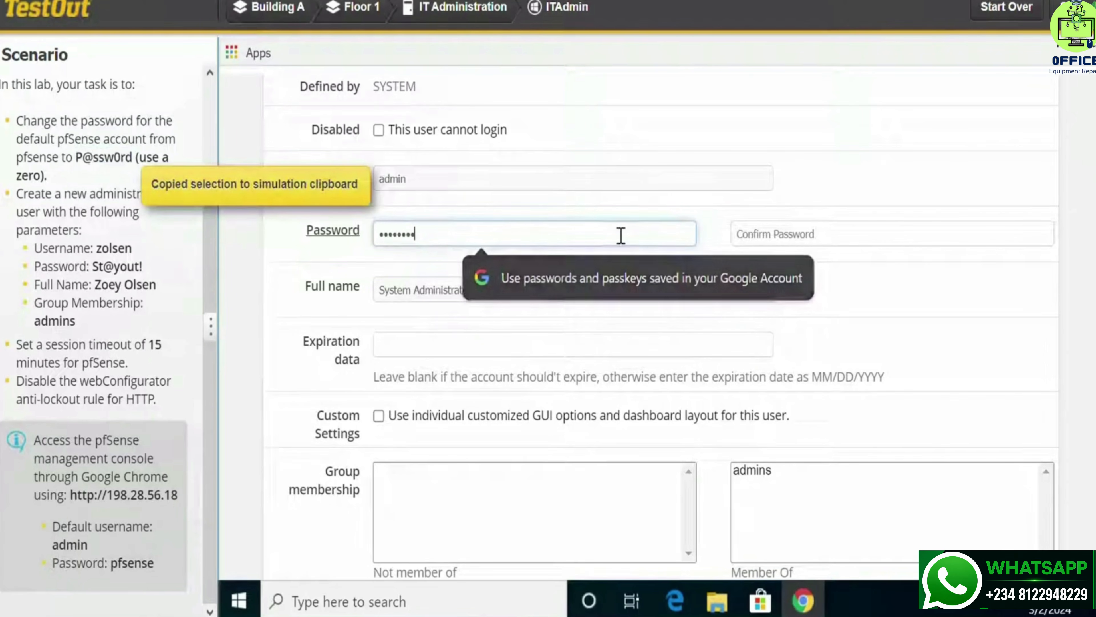
pyautogui.click(800, 241)
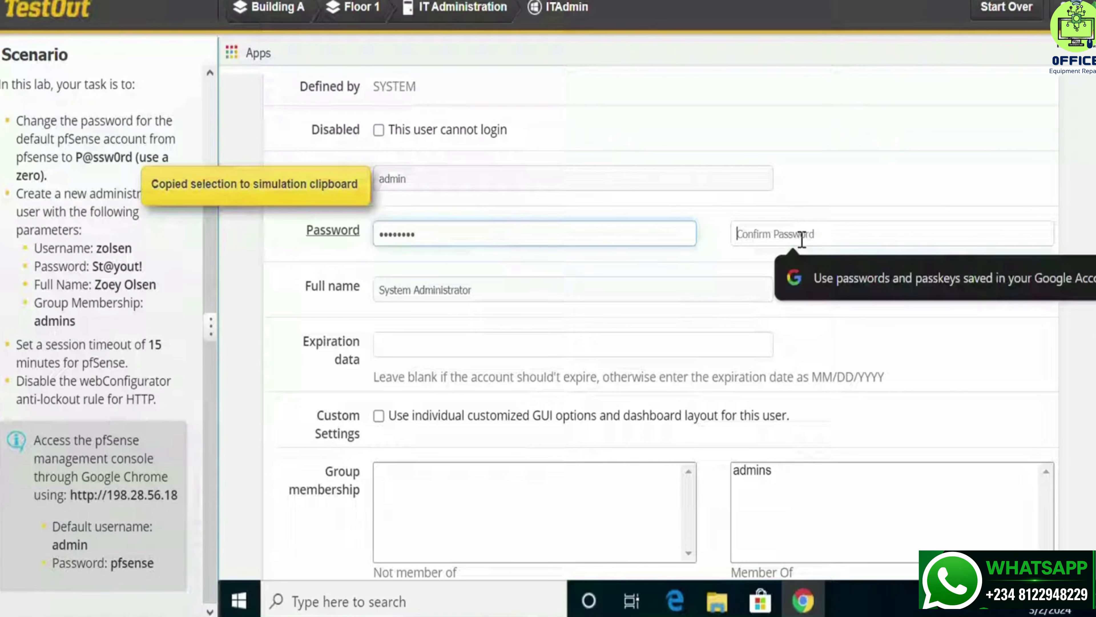
pyautogui.hotkey('ctrl', 'v')
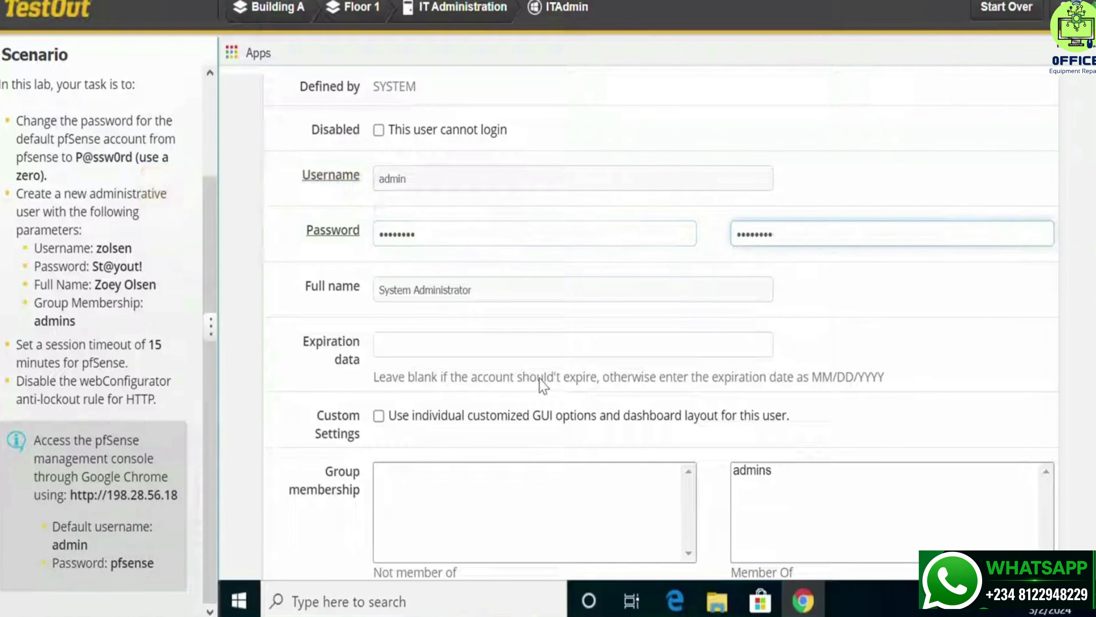
pyautogui.scroll(-10, 543, 384)
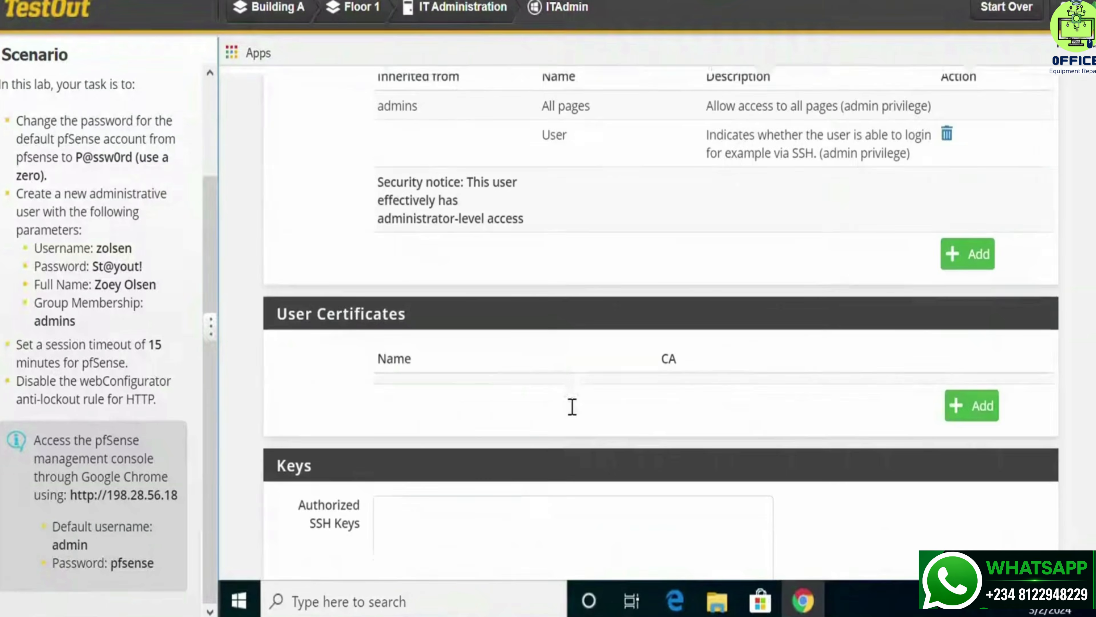
pyautogui.scroll(-5, 572, 406)
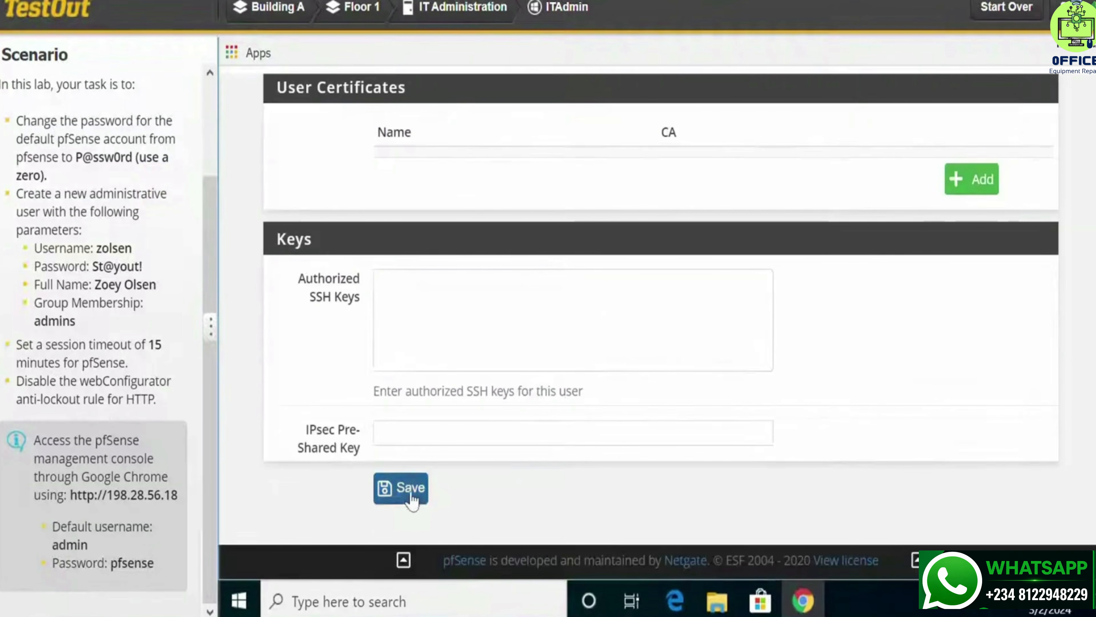
pyautogui.click(401, 488)
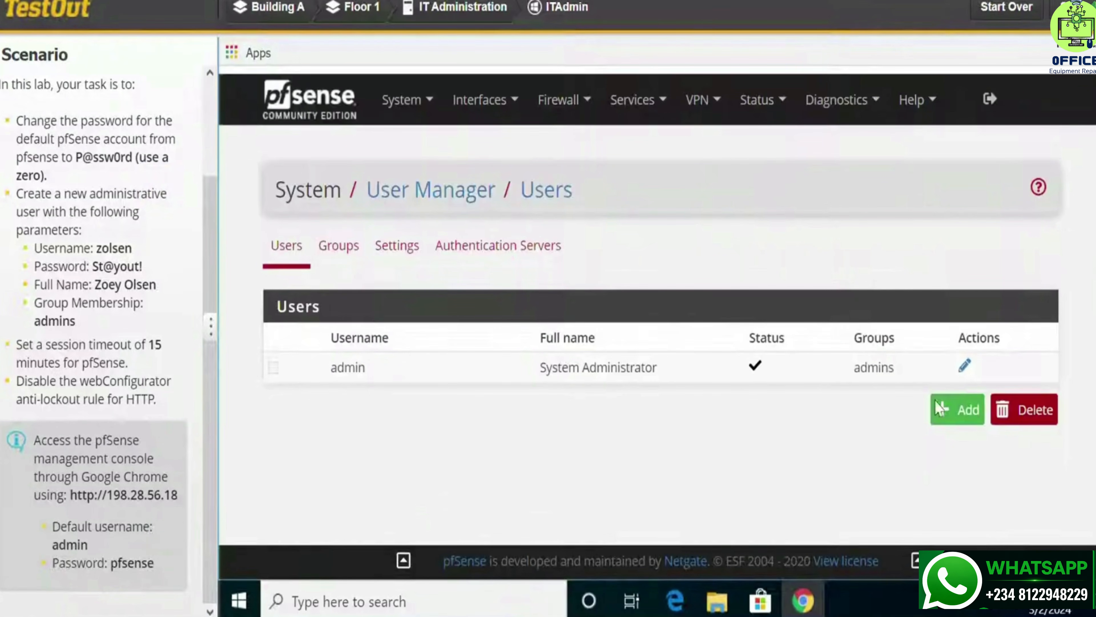
# Step: Add a new user and enter the username given in the scenario
pyautogui.click(958, 410)
pyautogui.scroll(-3, 652, 413)
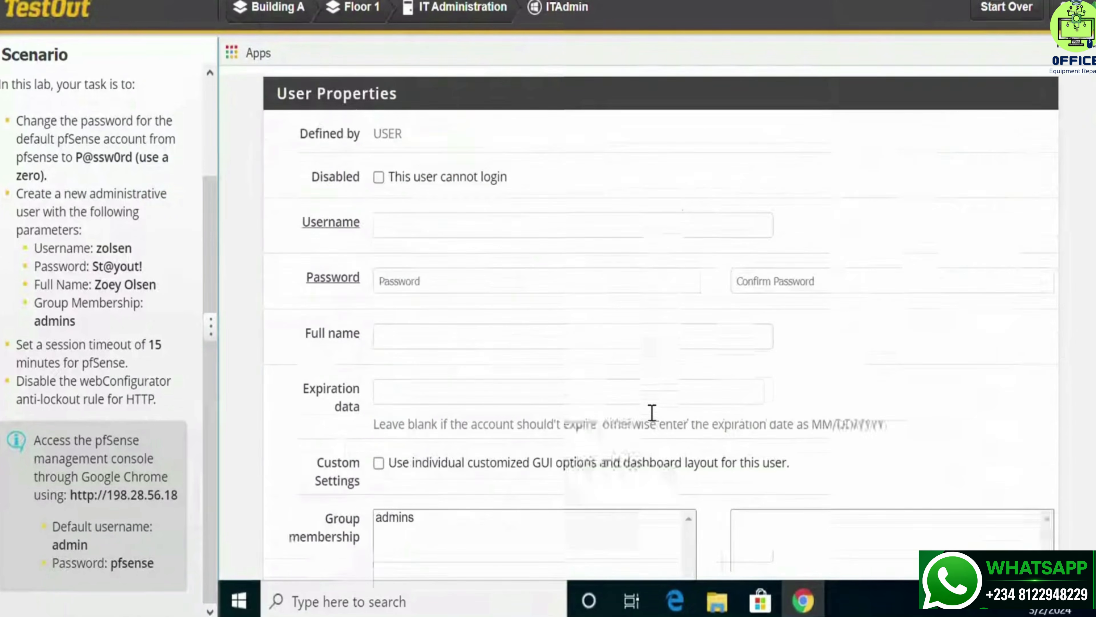
pyautogui.scroll(-3, 652, 413)
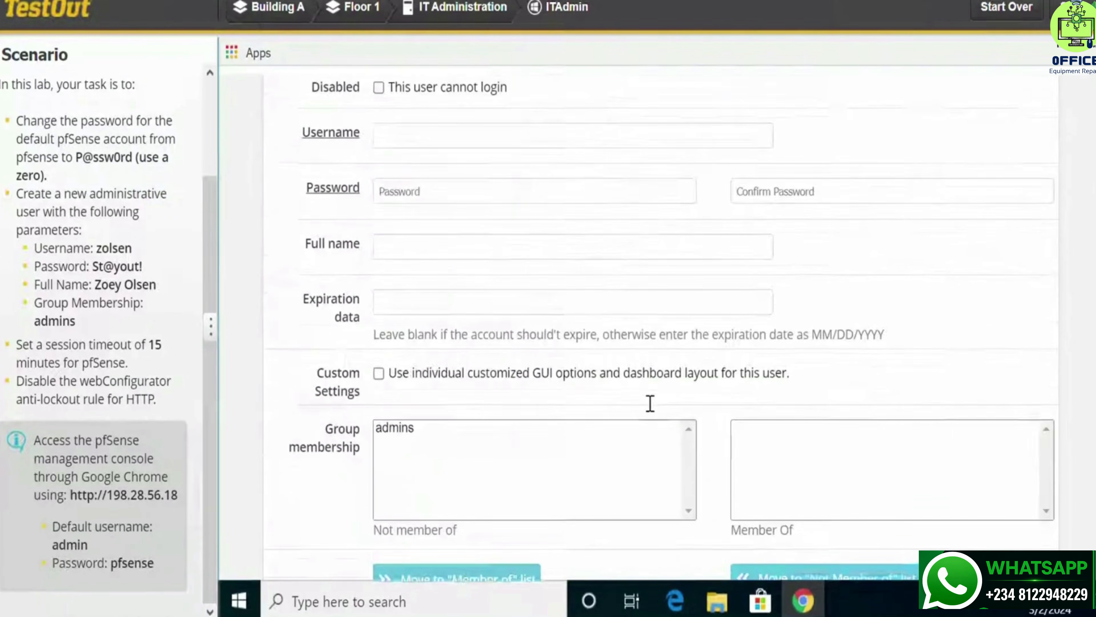
pyautogui.click(423, 124)
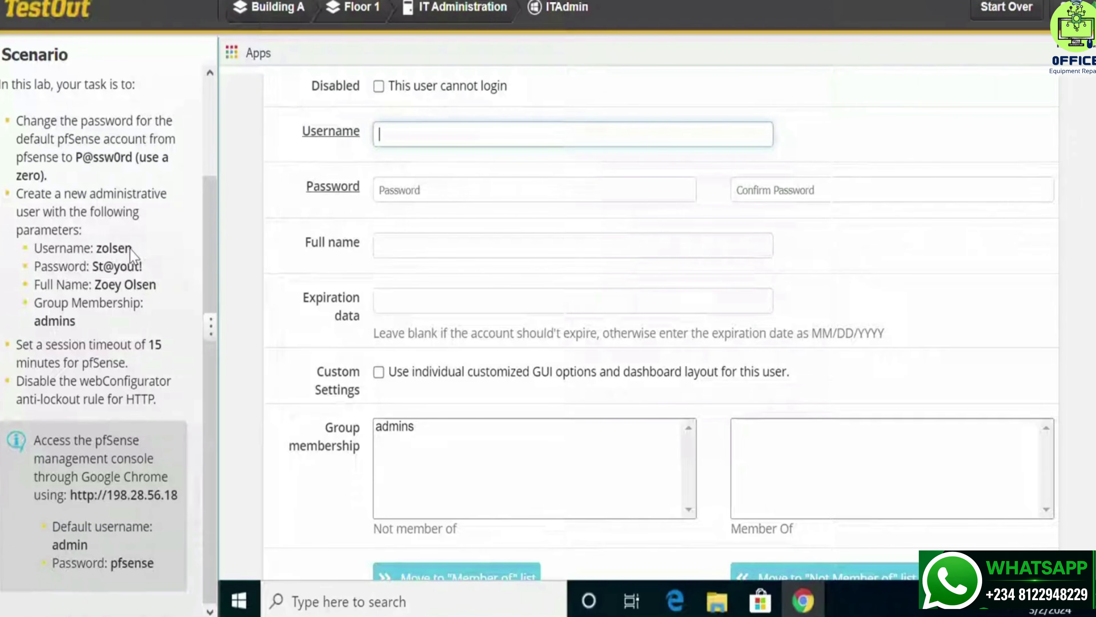
pyautogui.moveTo(132, 249); pyautogui.dragTo(104, 251)
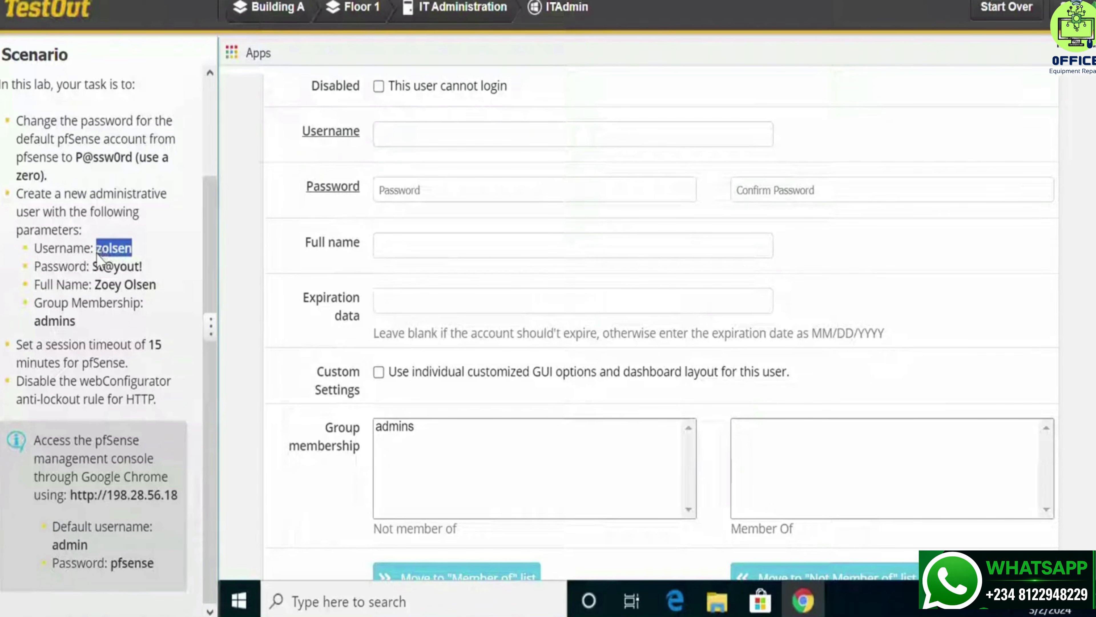
pyautogui.moveTo(98, 256); pyautogui.dragTo(100, 257)
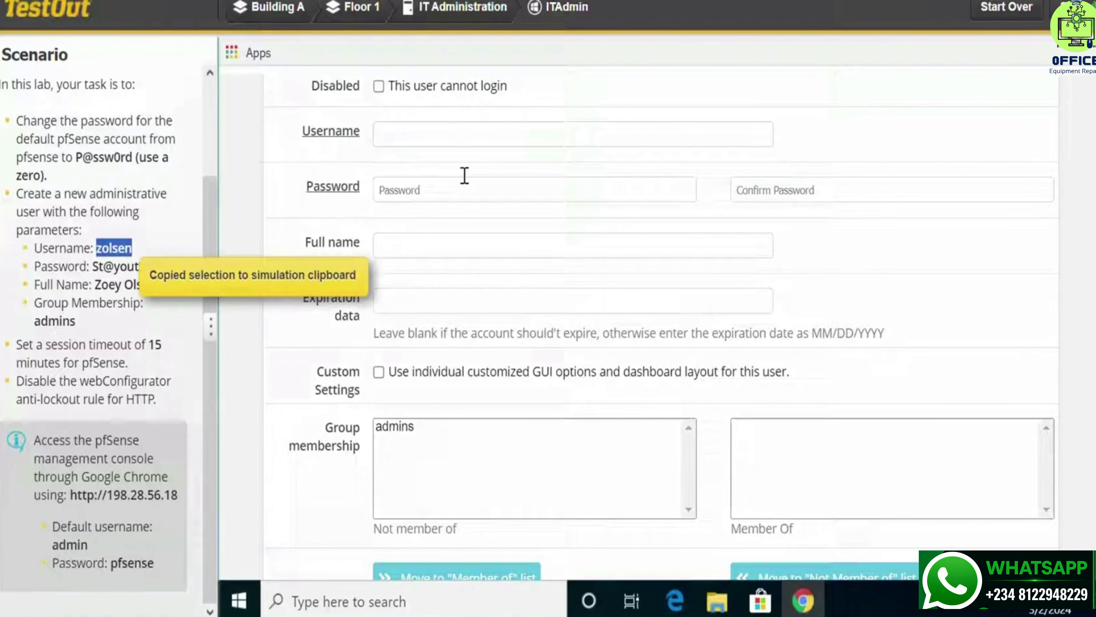
pyautogui.click(456, 134)
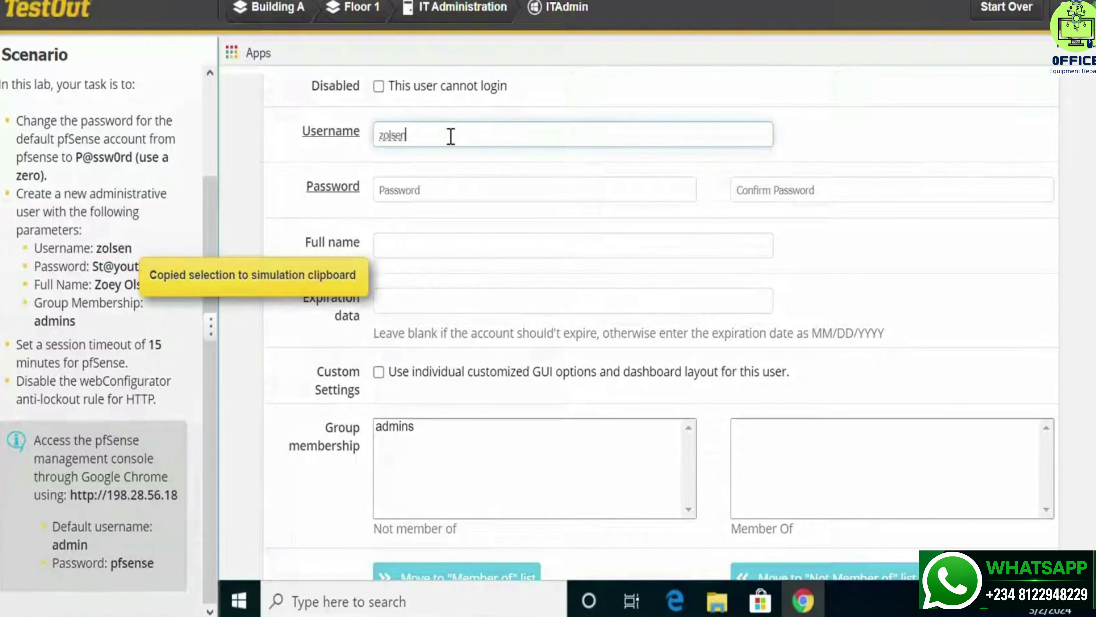
# Step: Enter and confirm the new user's password copied from the scenario
pyautogui.click(429, 189)
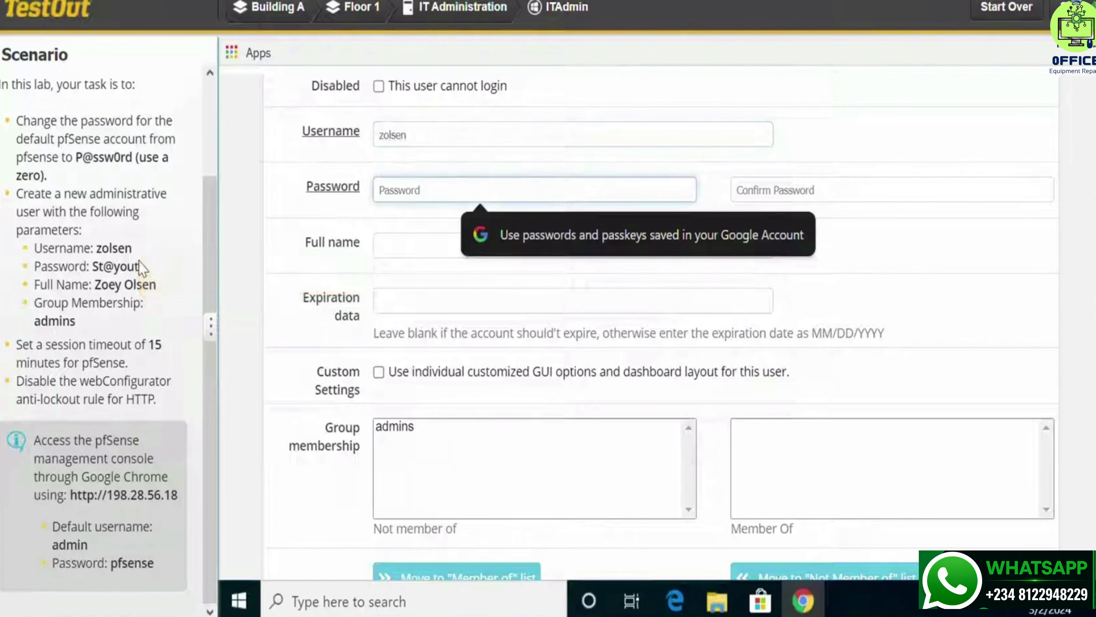
pyautogui.moveTo(144, 265); pyautogui.dragTo(94, 274)
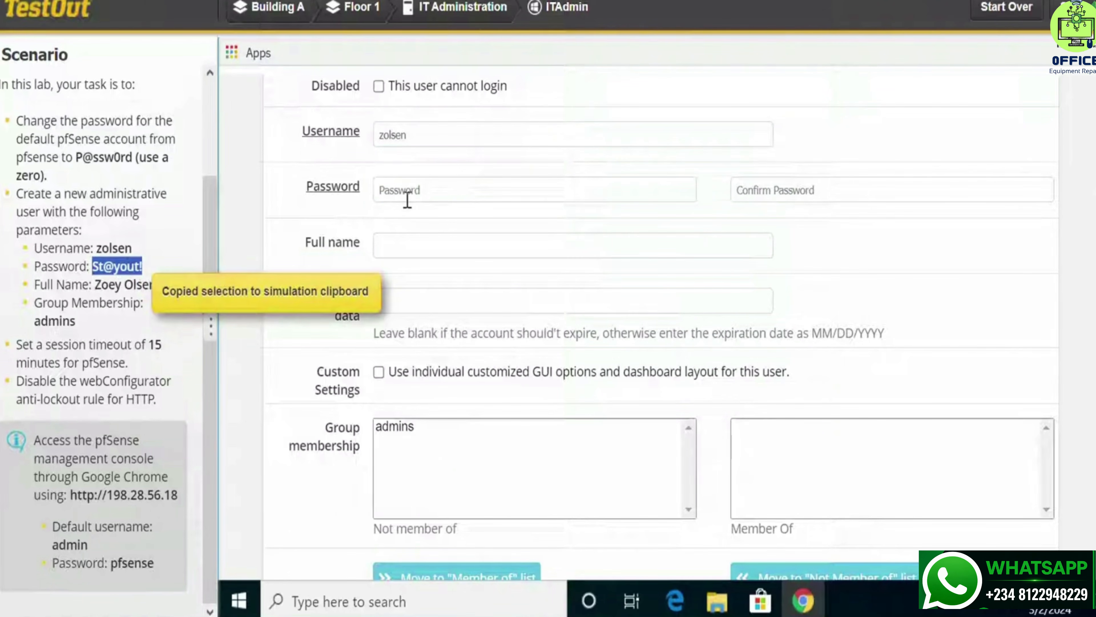
pyautogui.click(428, 187)
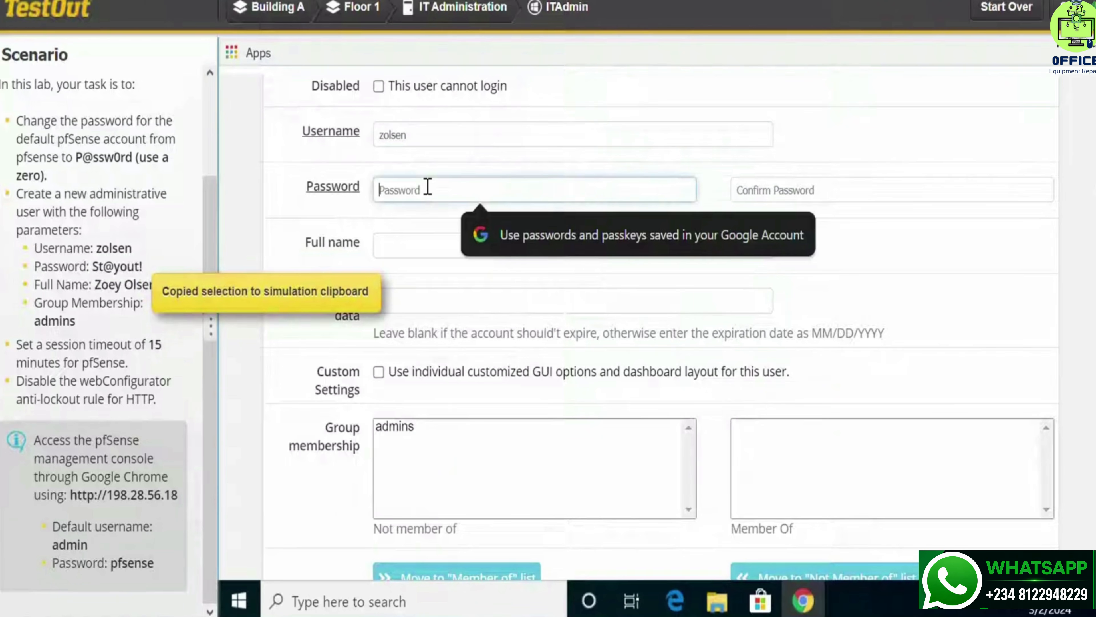
pyautogui.hotkey('ctrl', 'v')
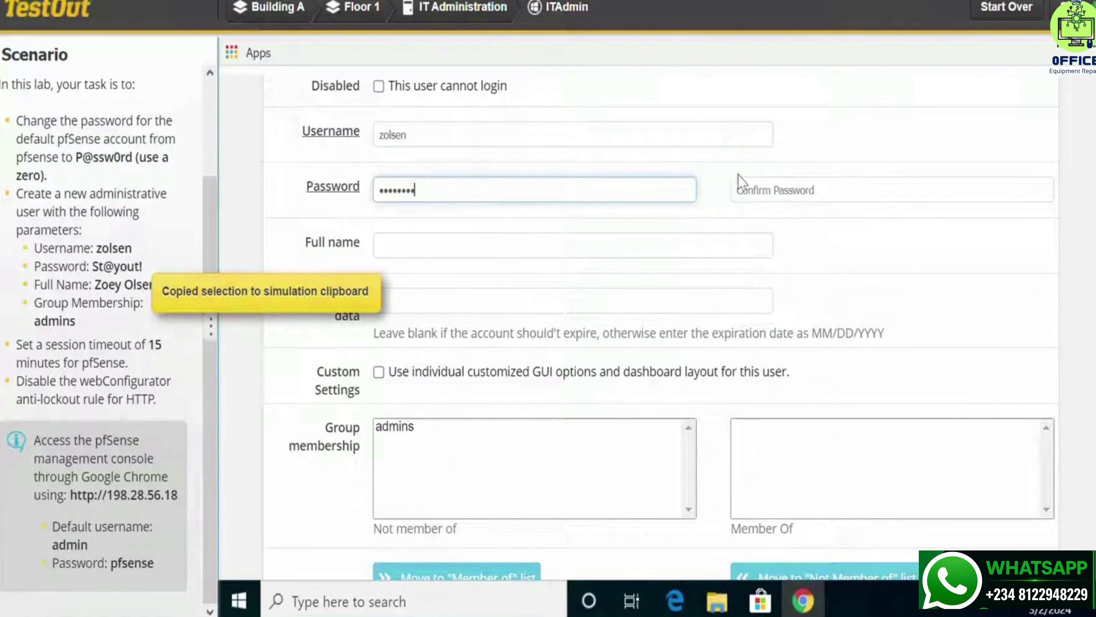
pyautogui.click(768, 188)
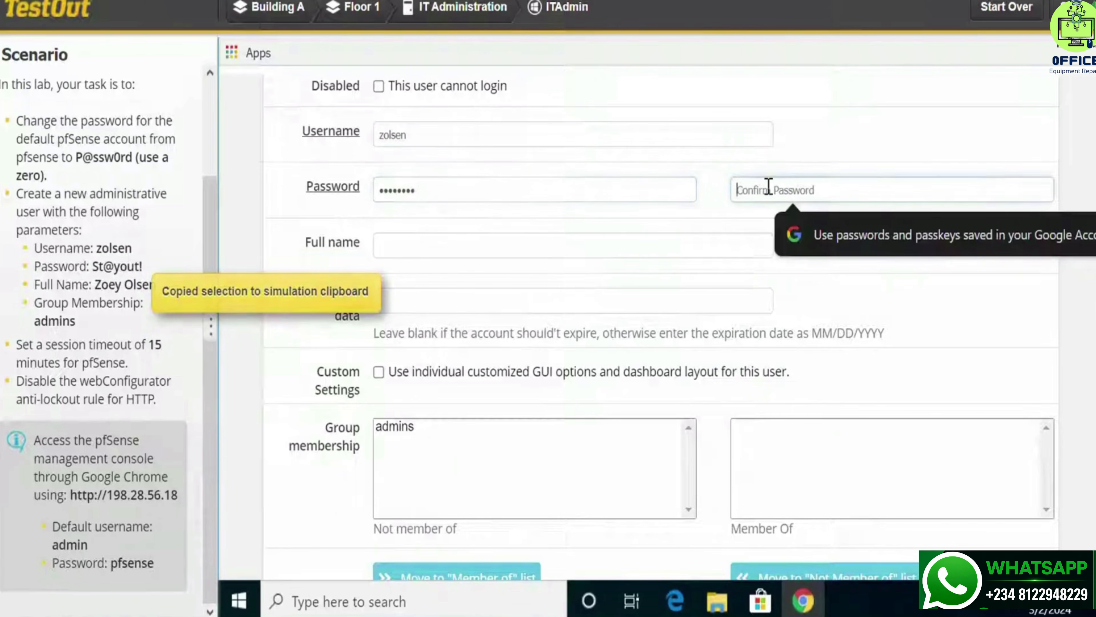
pyautogui.hotkey('ctrl', 'v')
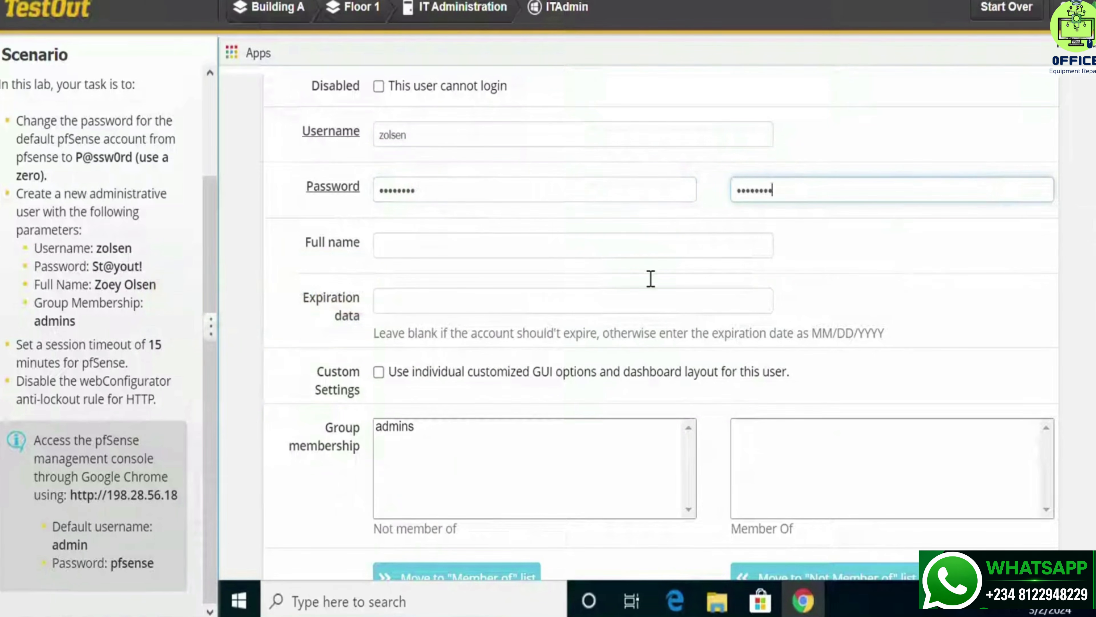
pyautogui.click(427, 252)
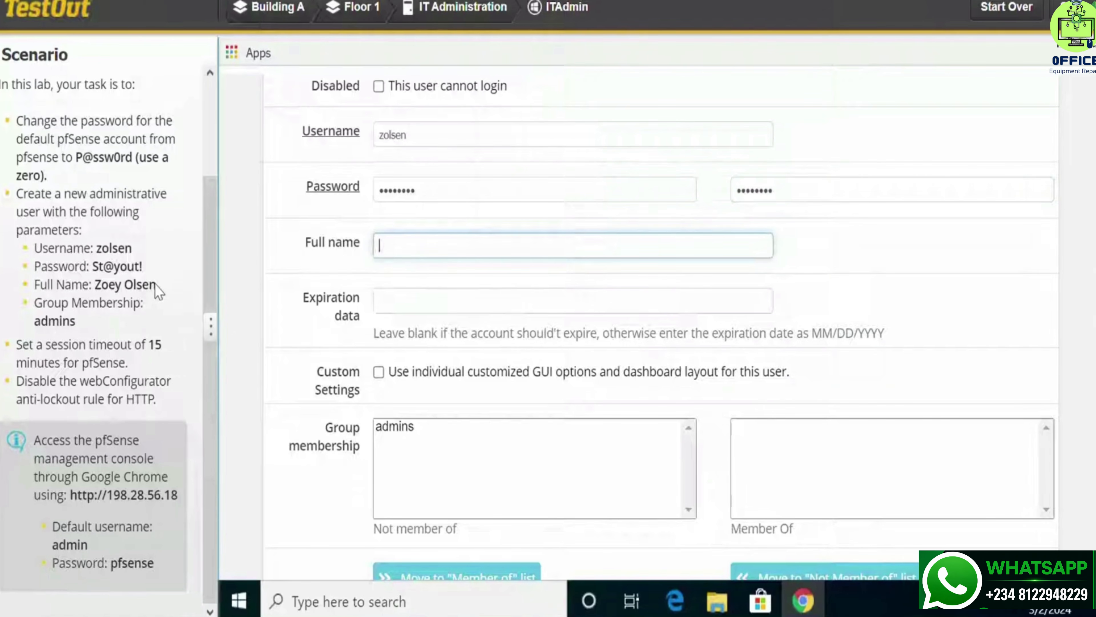
# Step: Paste the scenario's full name and make the user a member of admins
pyautogui.moveTo(156, 285); pyautogui.dragTo(95, 285)
pyautogui.hotkey('ctrl', 'c')
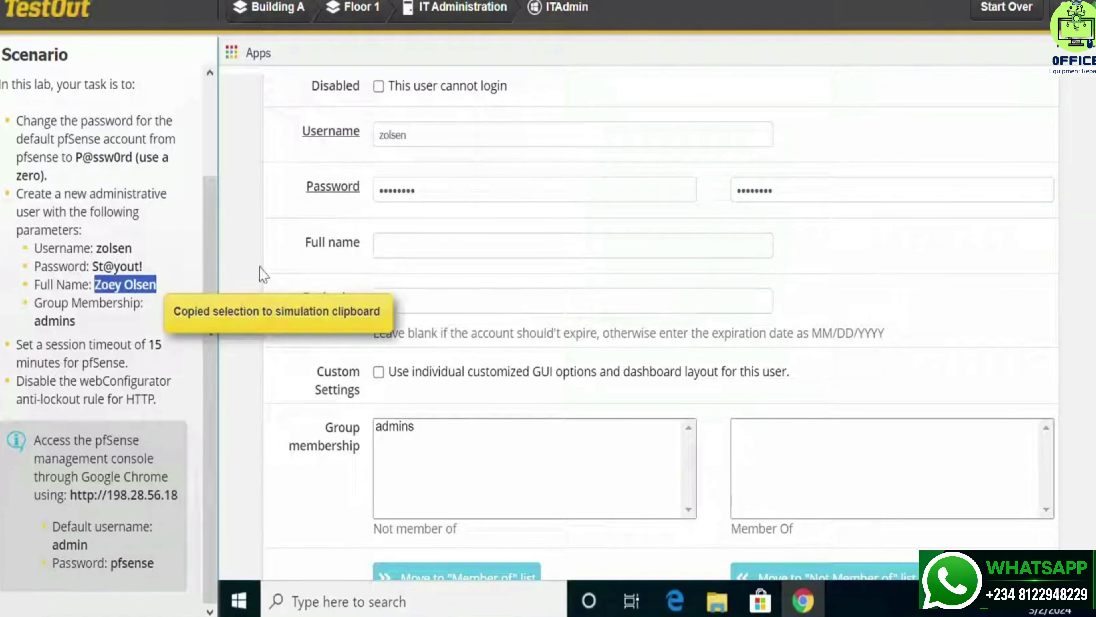
pyautogui.click(405, 246)
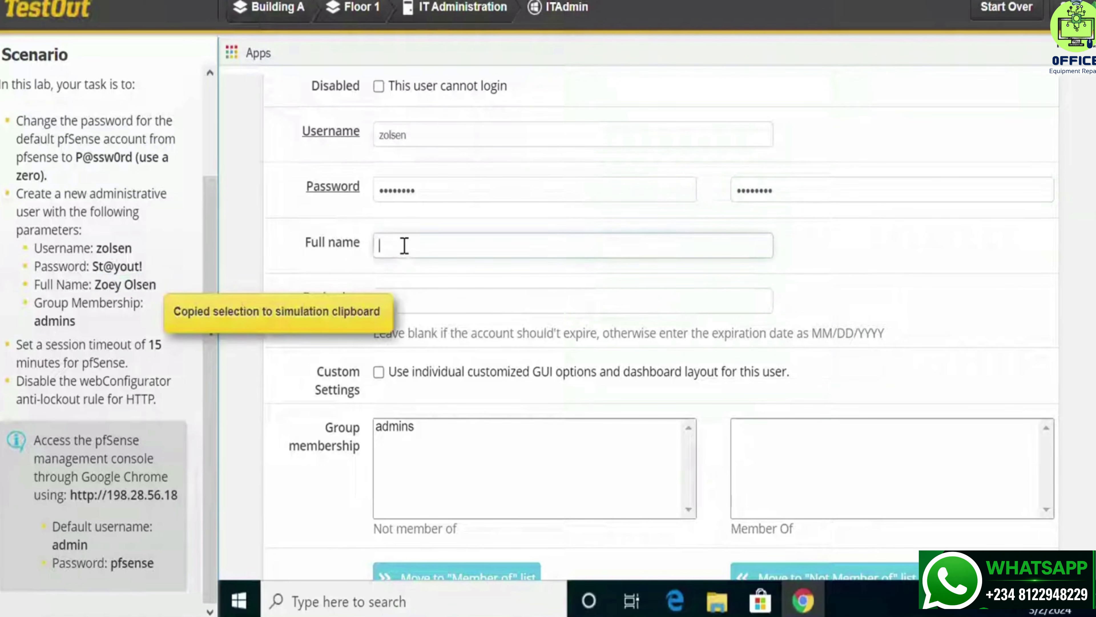
pyautogui.hotkey('ctrl', 'v')
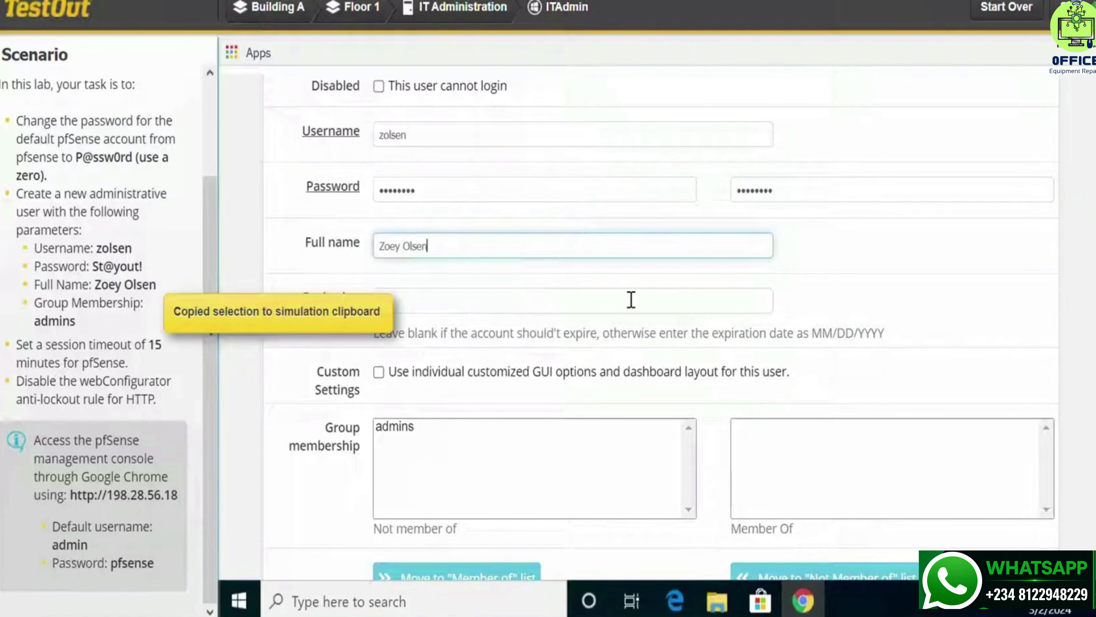
pyautogui.scroll(-2, 631, 303)
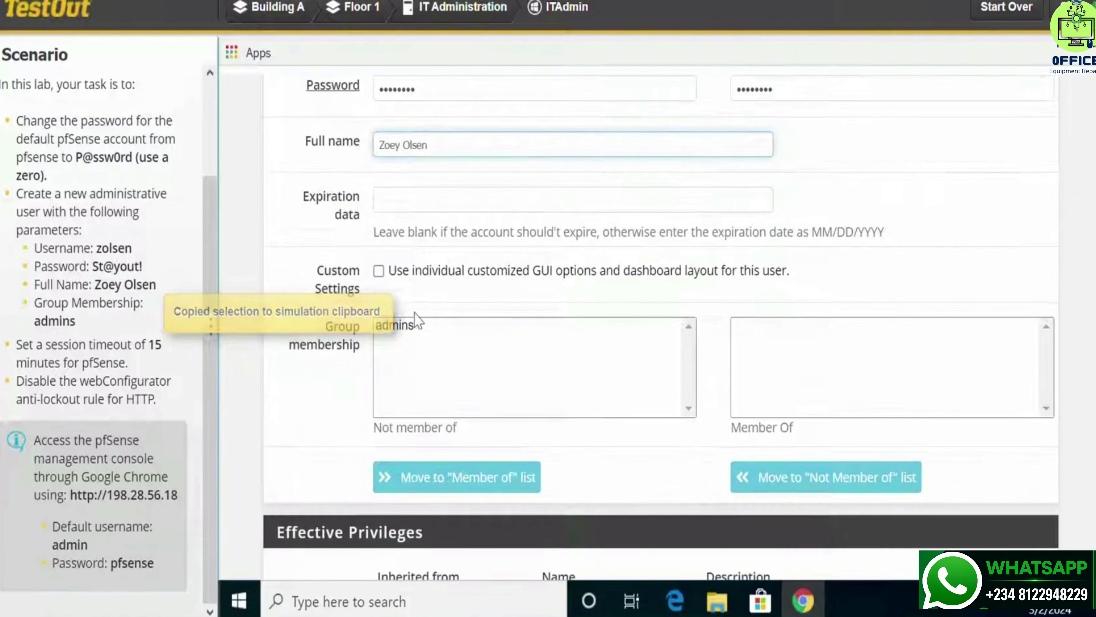
pyautogui.click(401, 330)
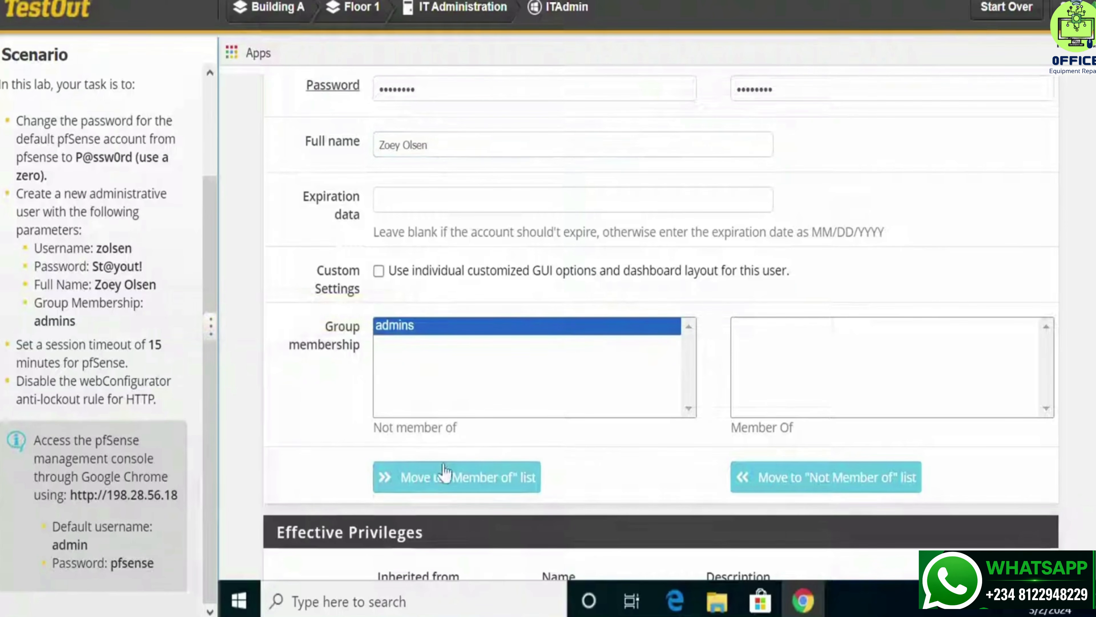
pyautogui.click(457, 483)
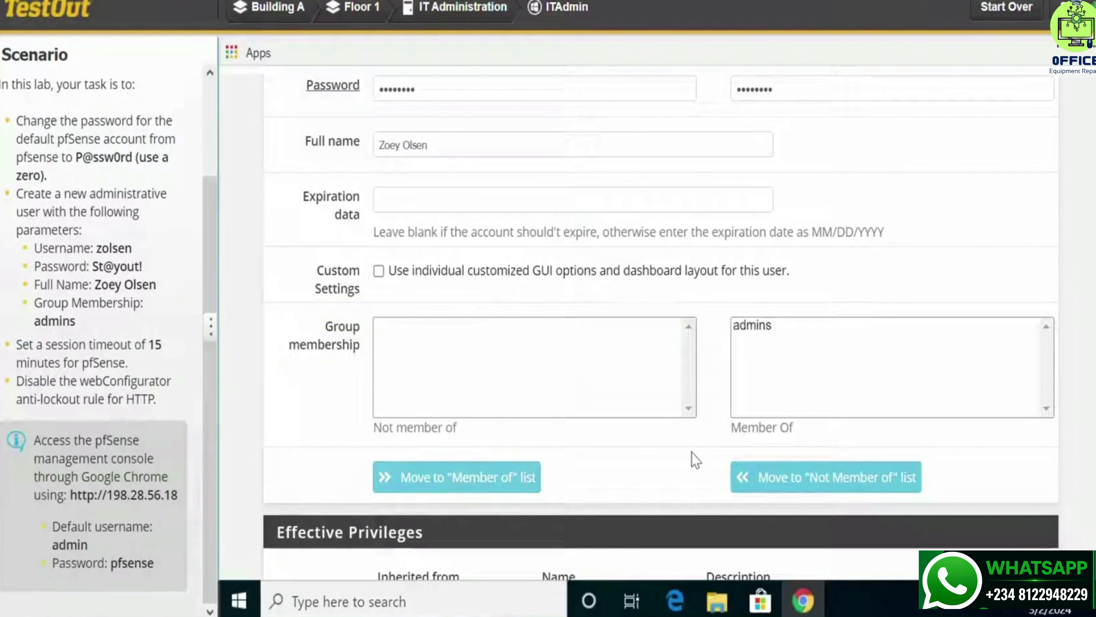
pyautogui.scroll(-10, 692, 458)
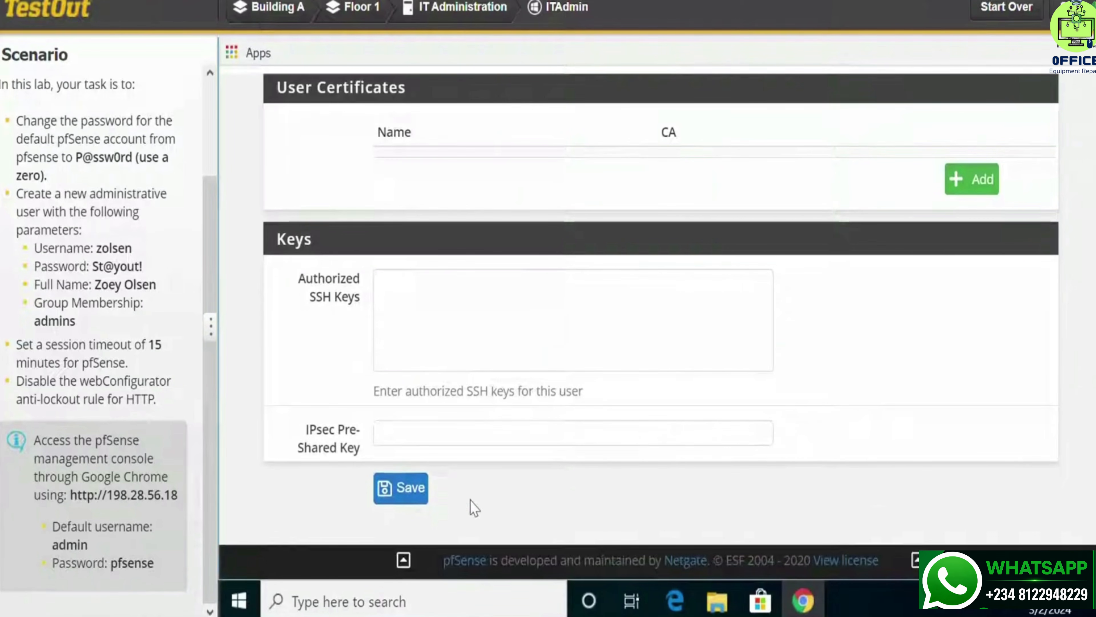
# Step: Save the new user, then change Session timeout from 240 to 15 minutes and save
pyautogui.click(416, 501)
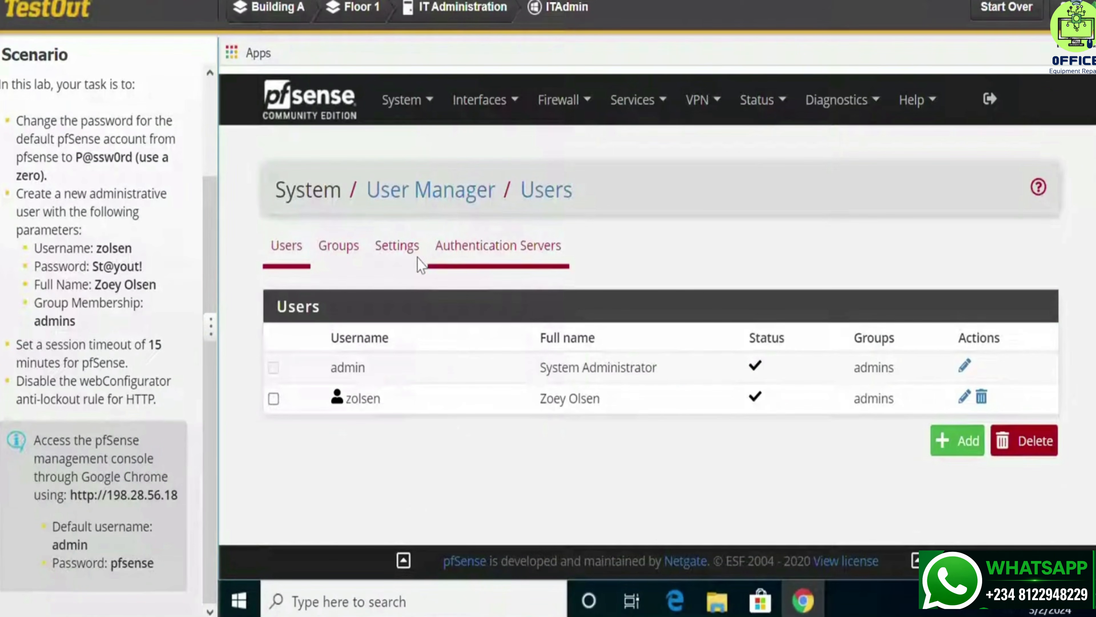
pyautogui.click(395, 254)
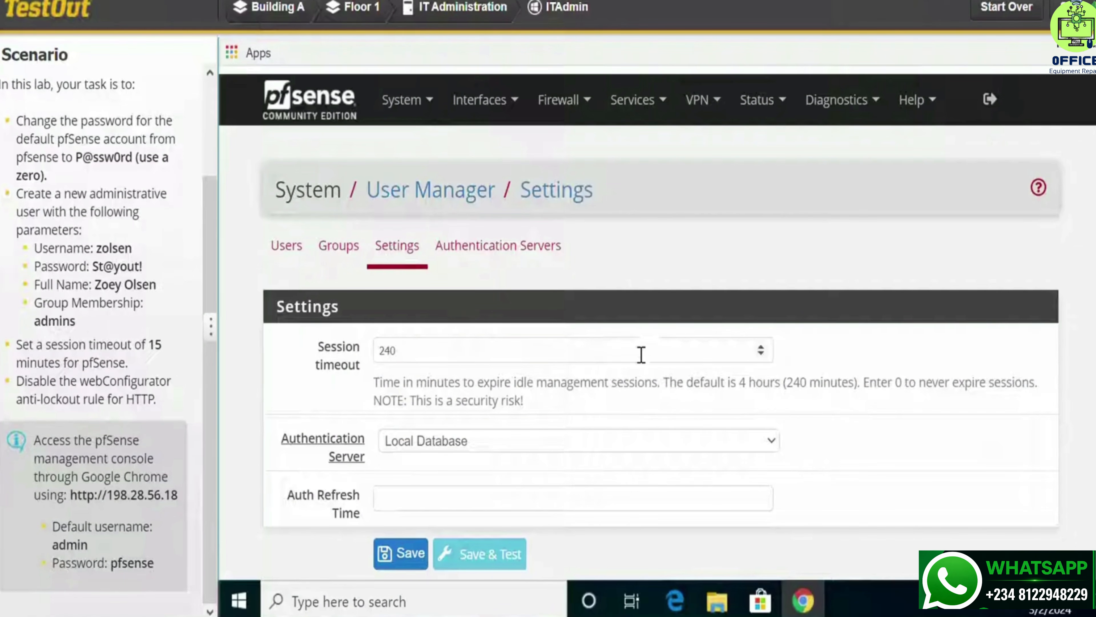
pyautogui.moveTo(527, 347); pyautogui.dragTo(335, 350)
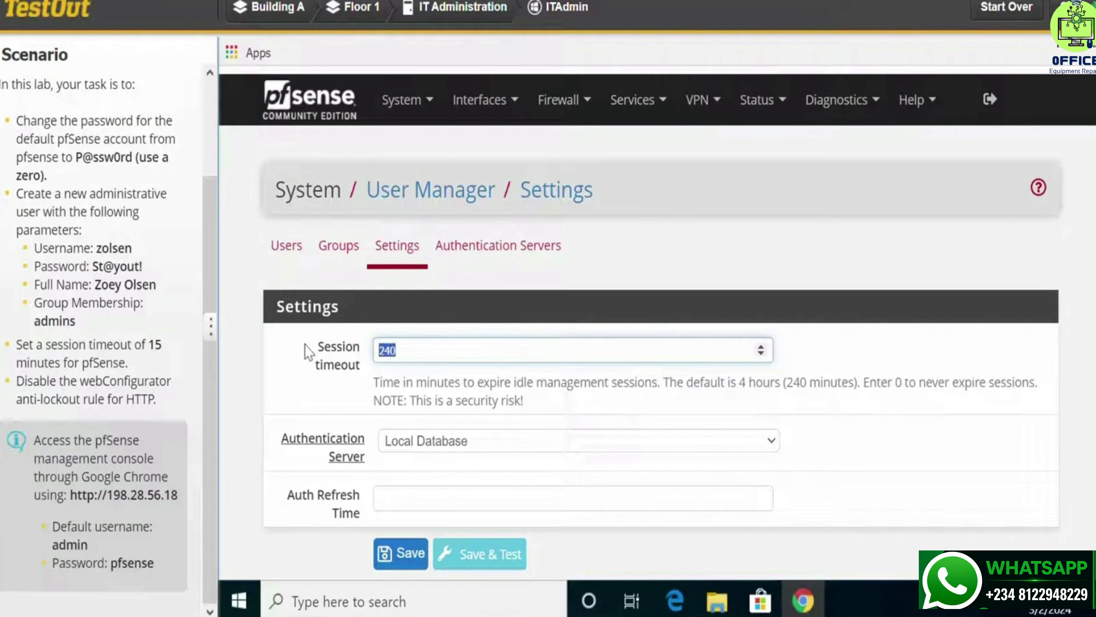
pyautogui.write('15')
pyautogui.scroll(-2, 457, 483)
pyautogui.click(412, 497)
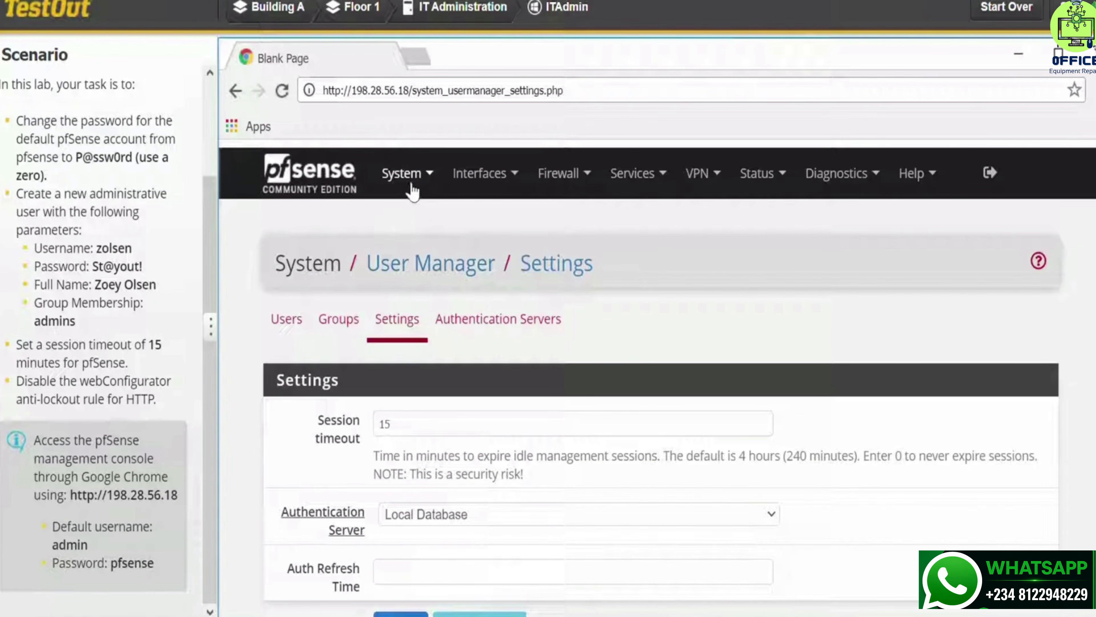
# Step: In Admin Access, select HTTP, disable the webConfigurator anti-lockout rule, and save
pyautogui.click(416, 177)
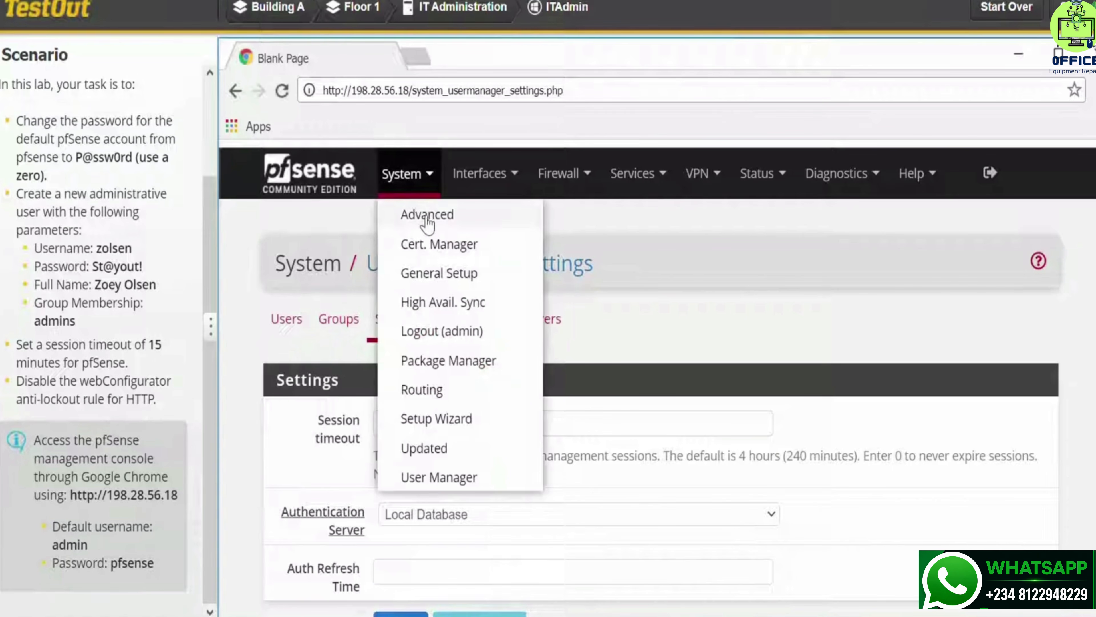
pyautogui.click(428, 216)
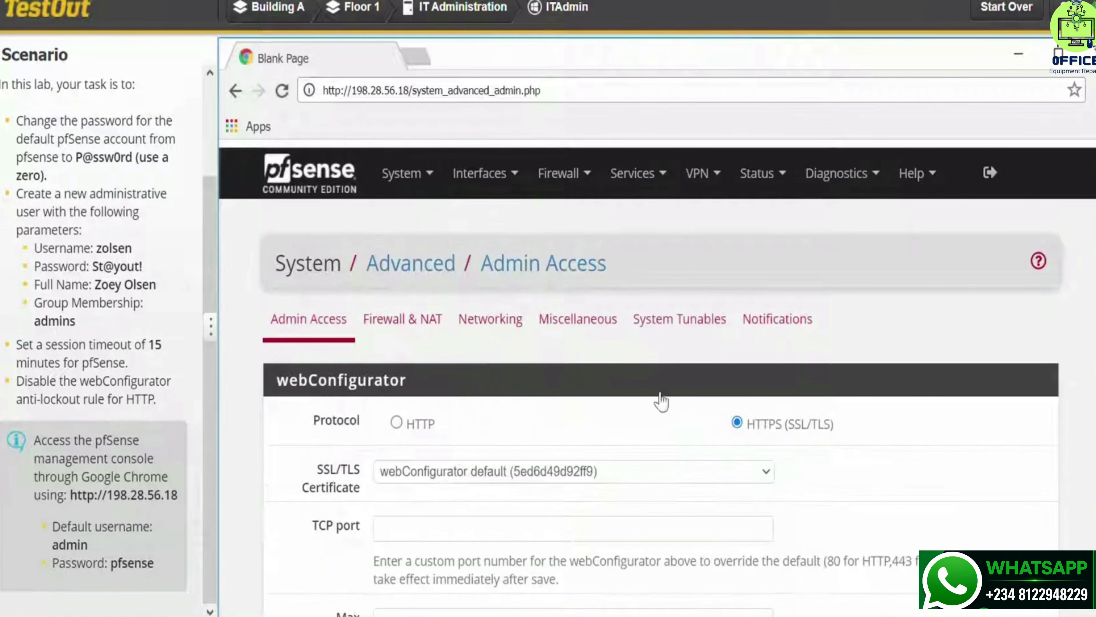
pyautogui.scroll(-3, 662, 402)
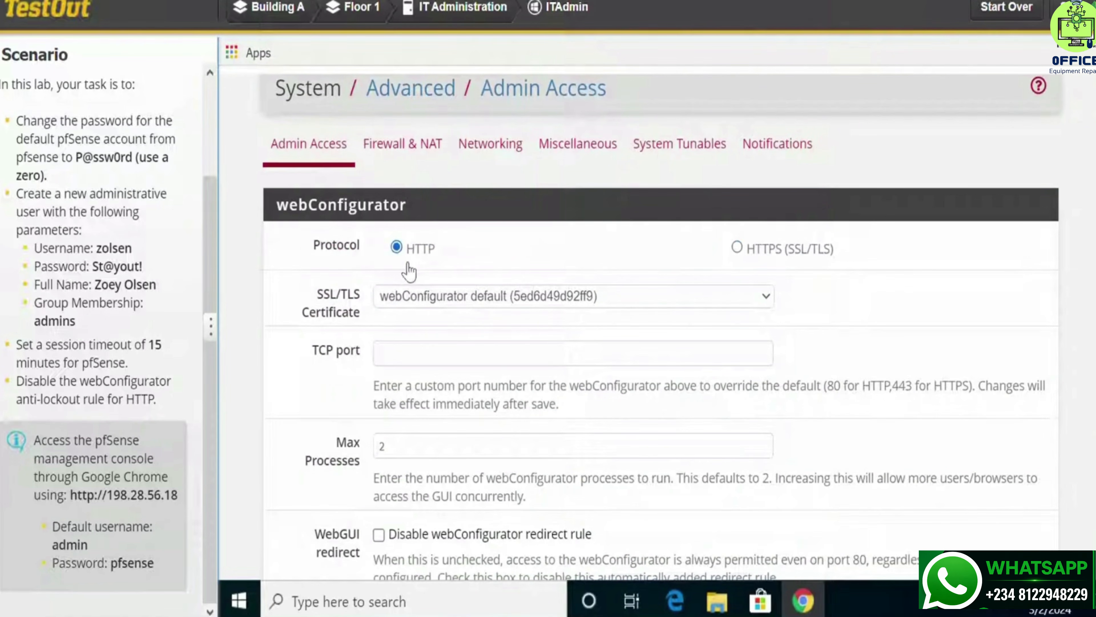
pyautogui.scroll(-1, 561, 412)
pyautogui.scroll(-6, 564, 414)
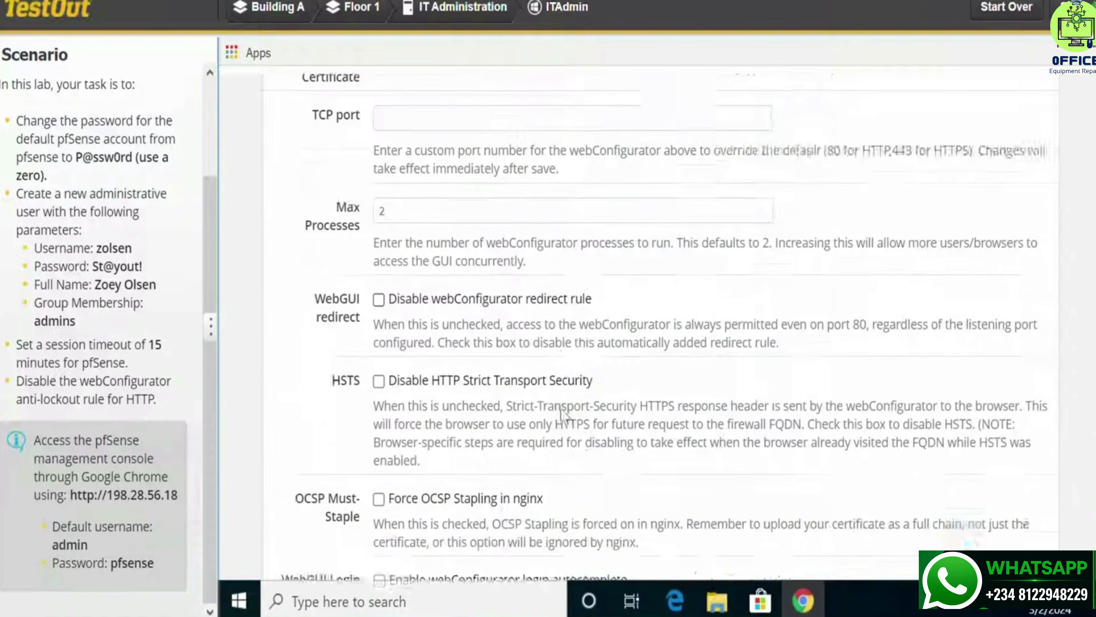
pyautogui.scroll(-4, 563, 417)
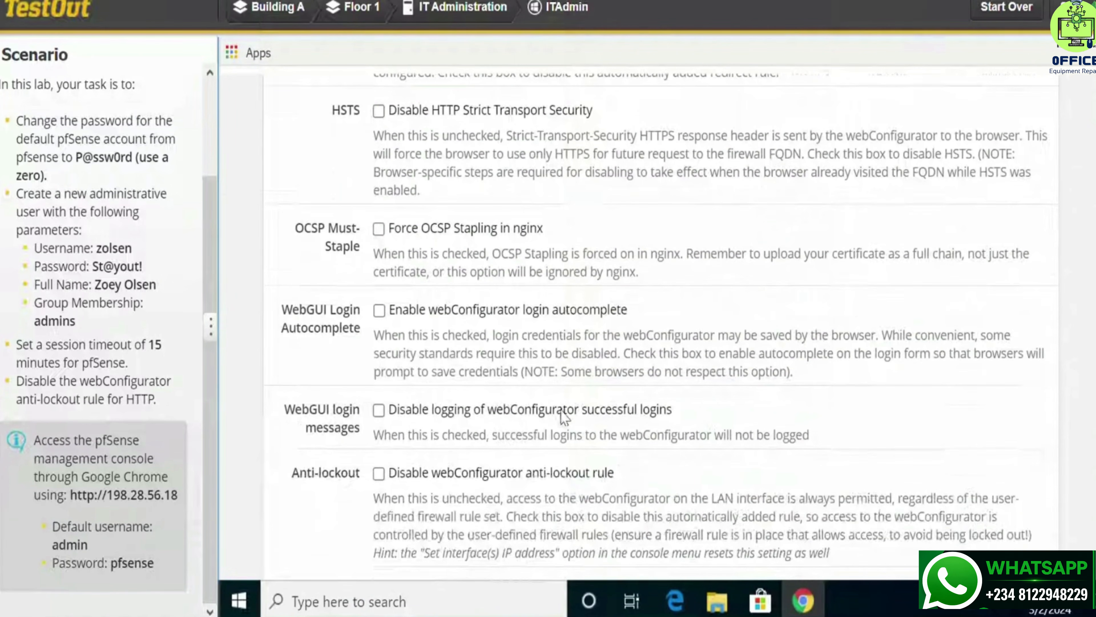
pyautogui.scroll(-2, 444, 430)
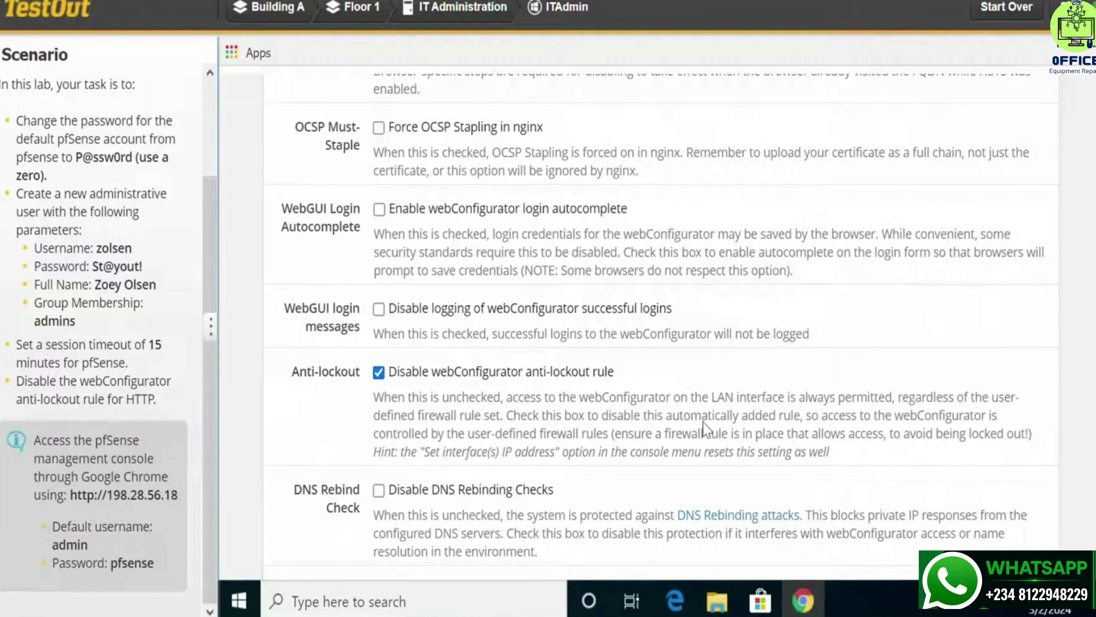
pyautogui.scroll(-2, 710, 427)
pyautogui.scroll(-9, 710, 426)
pyautogui.scroll(-18, 710, 427)
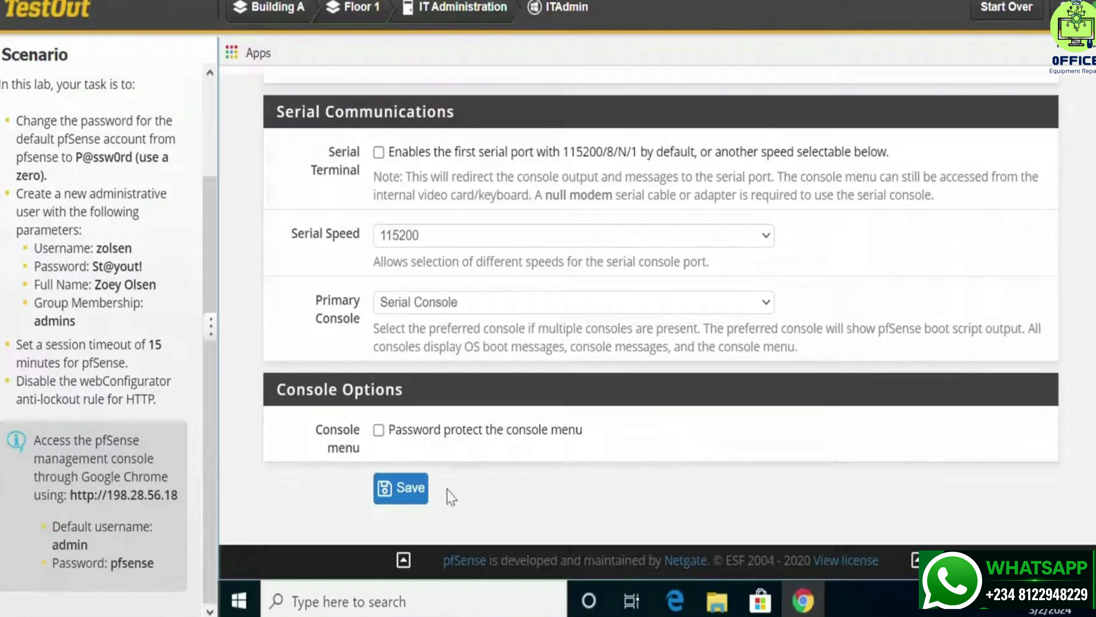
pyautogui.click(413, 499)
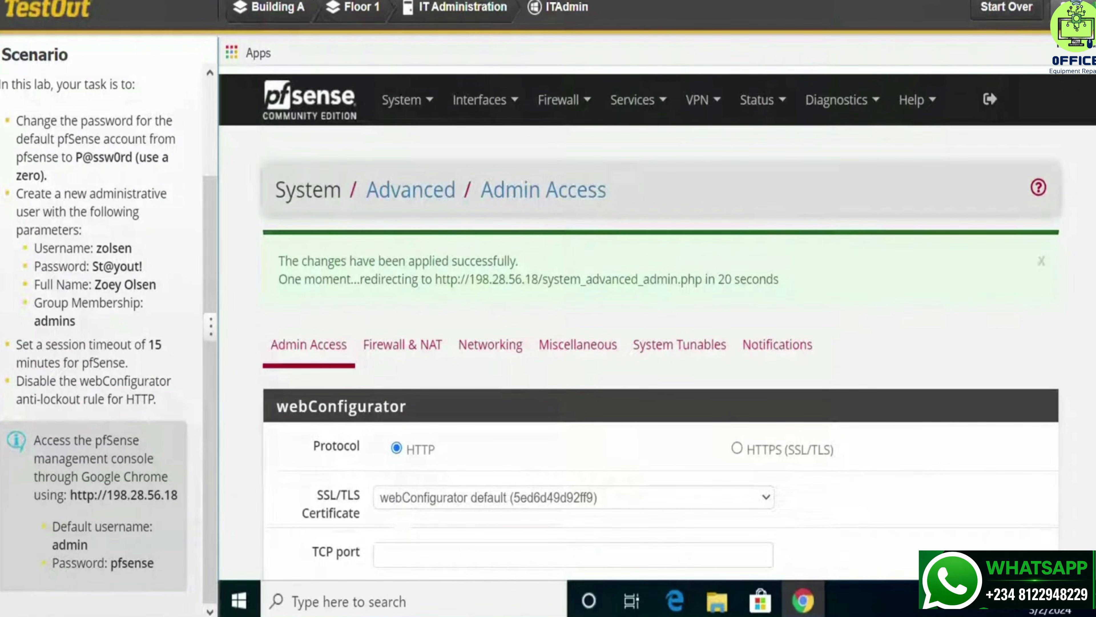
# Step: Score the lab, which reports 4 of 4 (100%) and Pass
pyautogui.click(1075, 7)
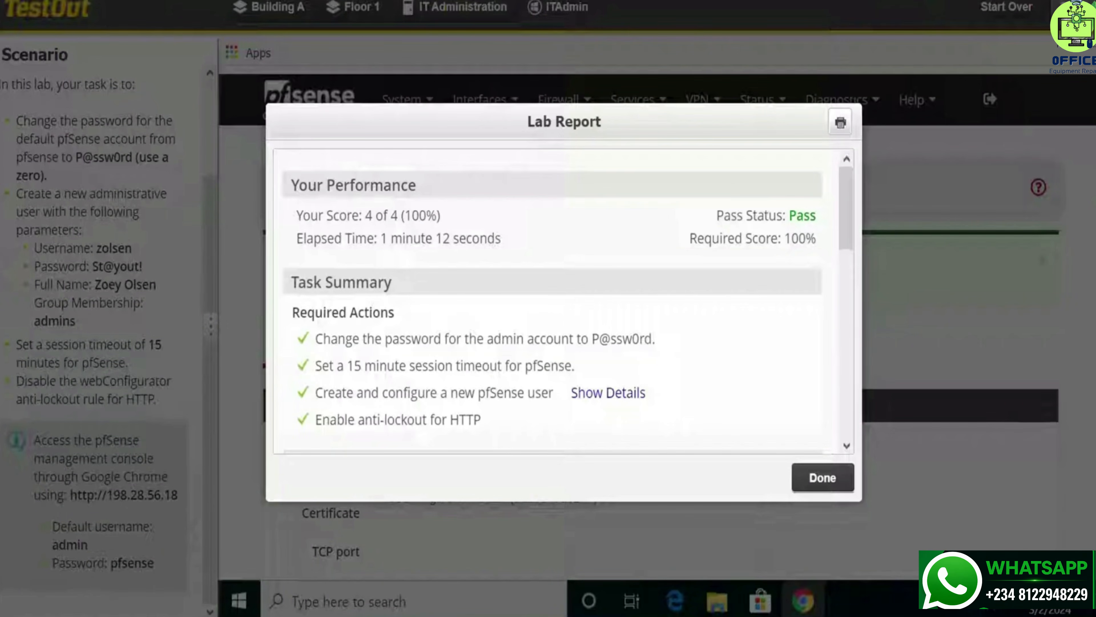